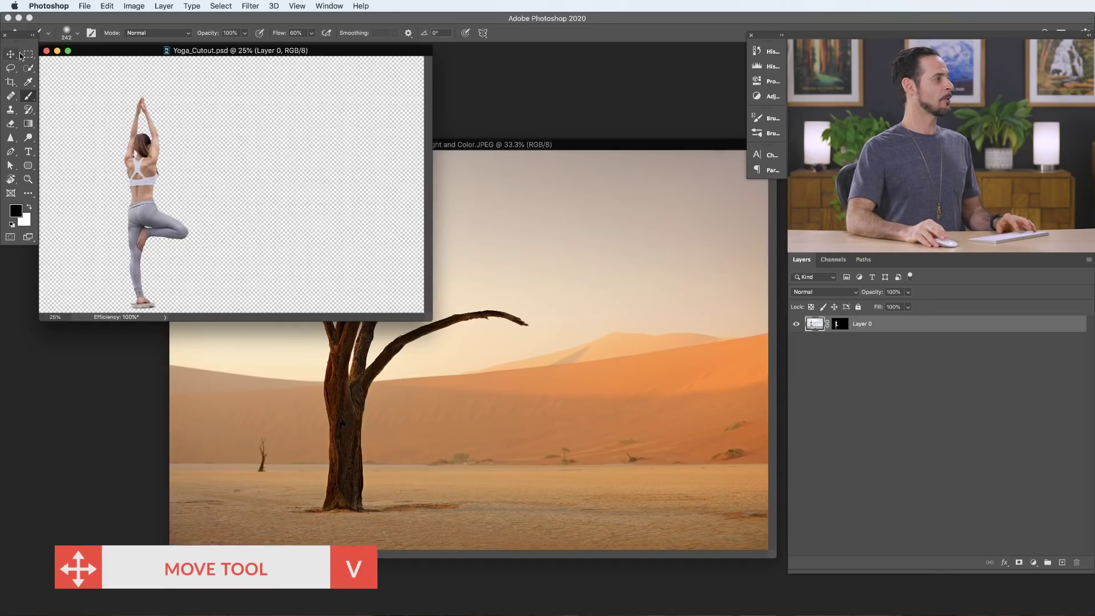
- Move the woman from Yoga_Cutout.psd into the desert document, switch to full screen mode, and place her beside the tree
{"action": "key", "text": "v"}
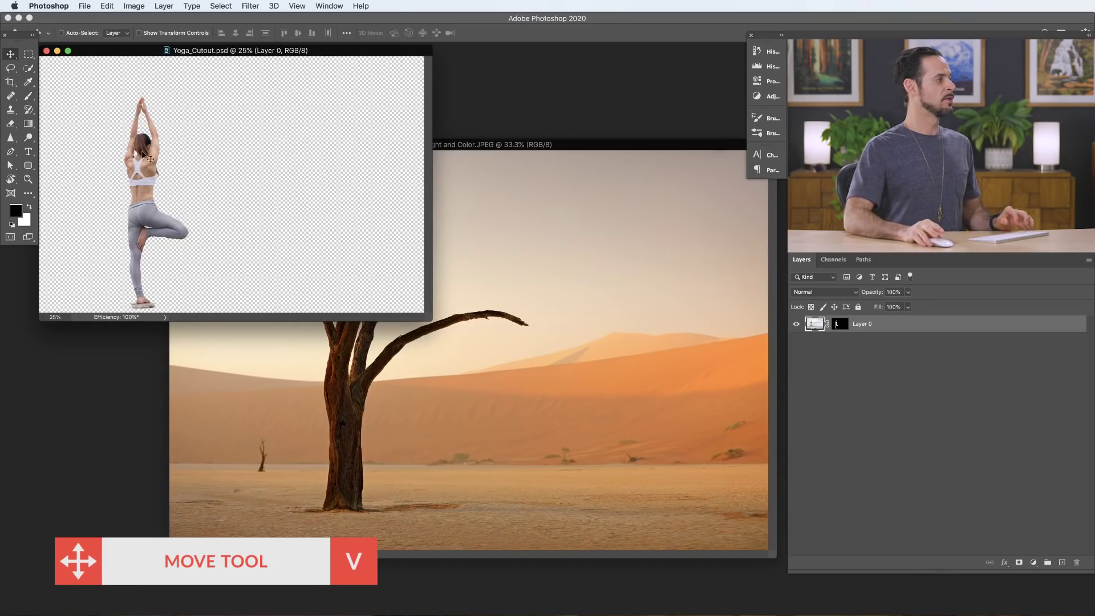
{"action": "left_click_drag", "start_coordinate": [144, 204], "coordinate": [544, 361]}
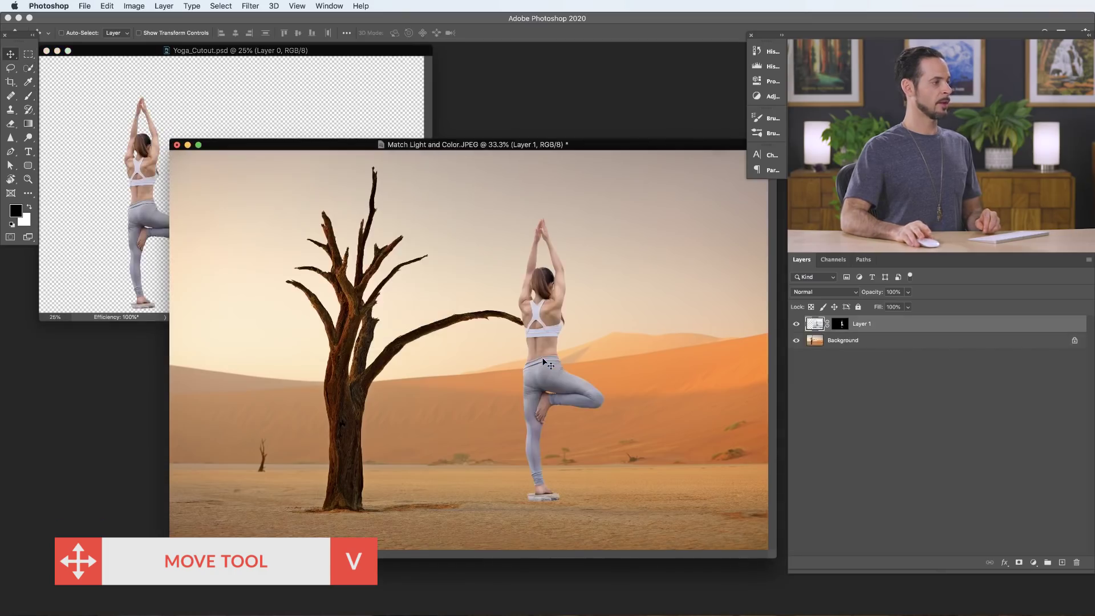
{"action": "key", "text": "f"}
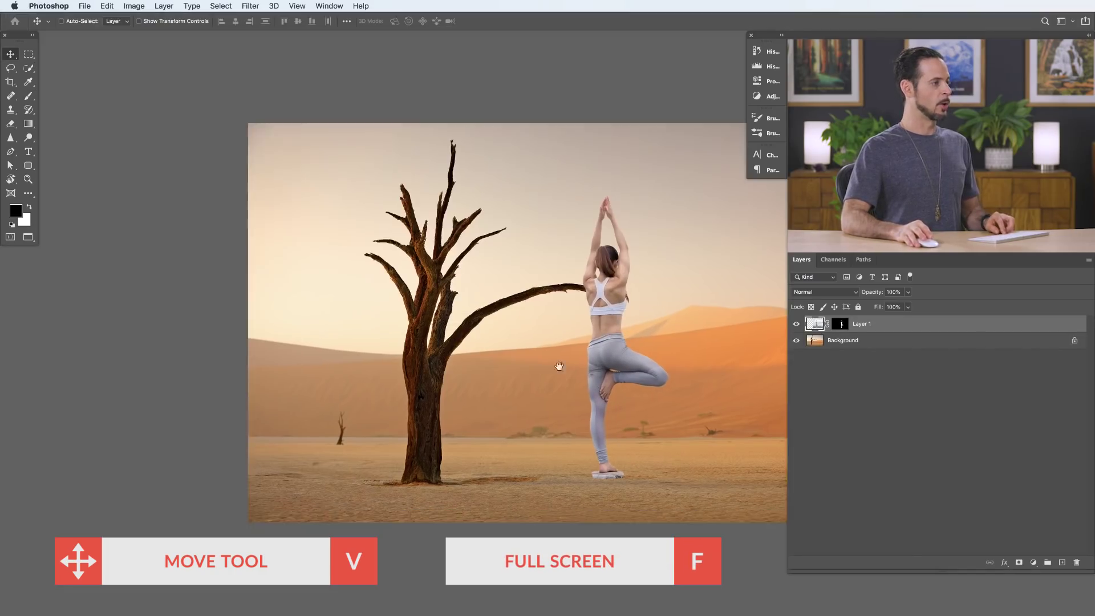
{"action": "left_click_drag", "start_coordinate": [576, 374], "coordinate": [474, 377]}
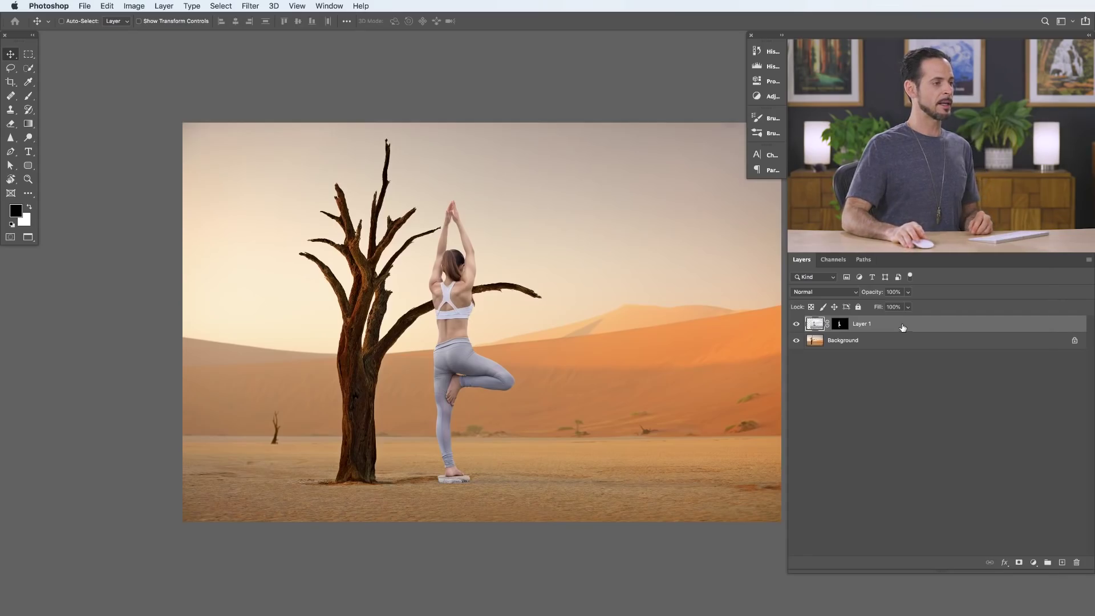
- Convert Layer 1 to a Smart Object, scale the woman proportionally to about 48% from her feet, and place her beside the tree trunk
{"action": "right_click", "coordinate": [902, 327]}
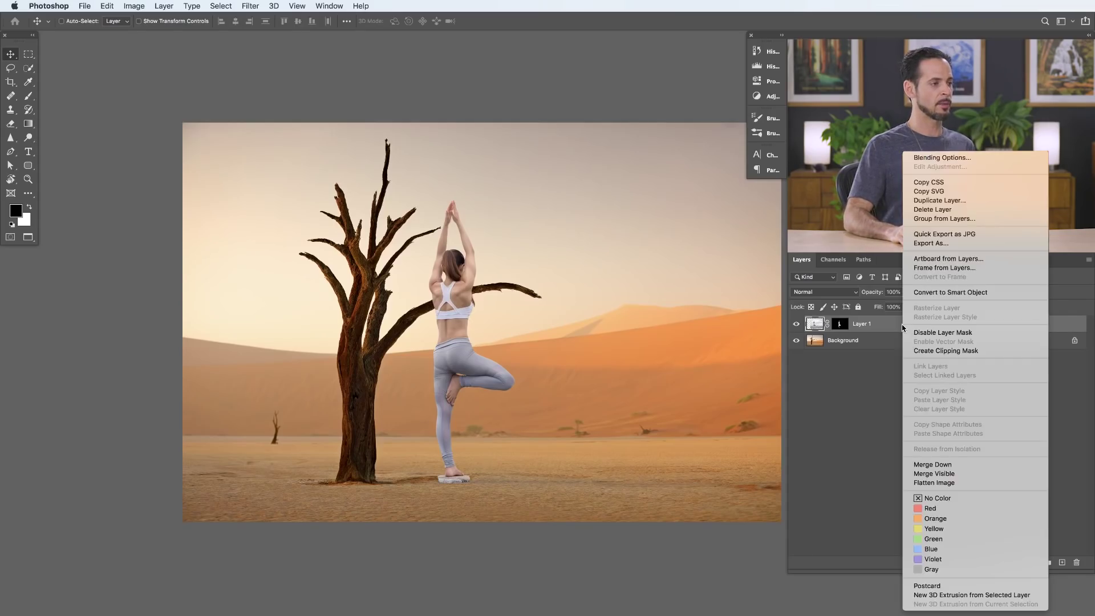
{"action": "left_click", "coordinate": [945, 294]}
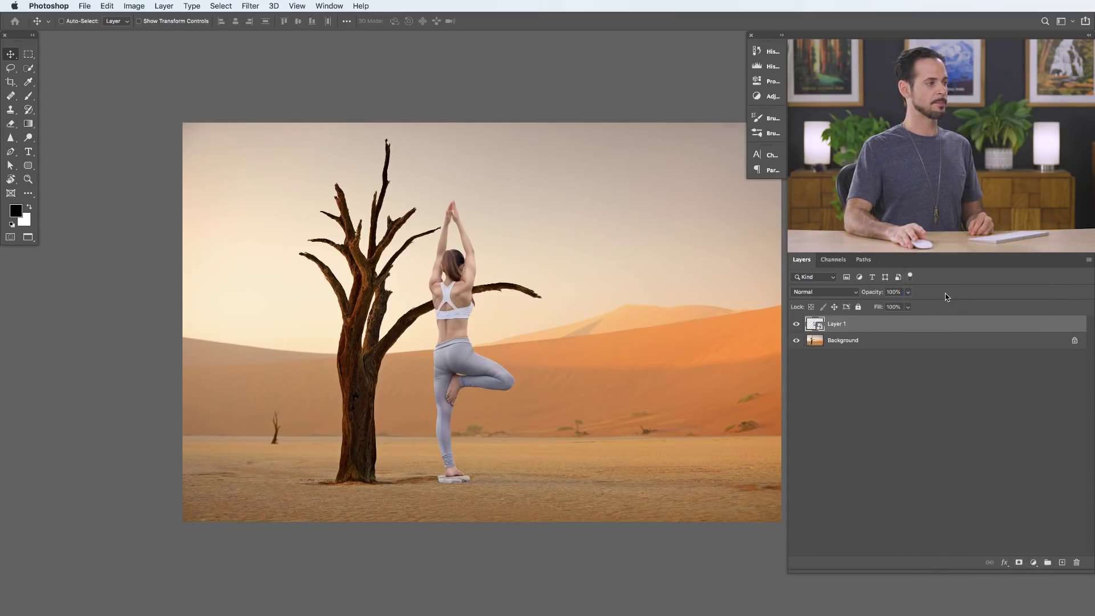
{"action": "key", "text": "super+t"}
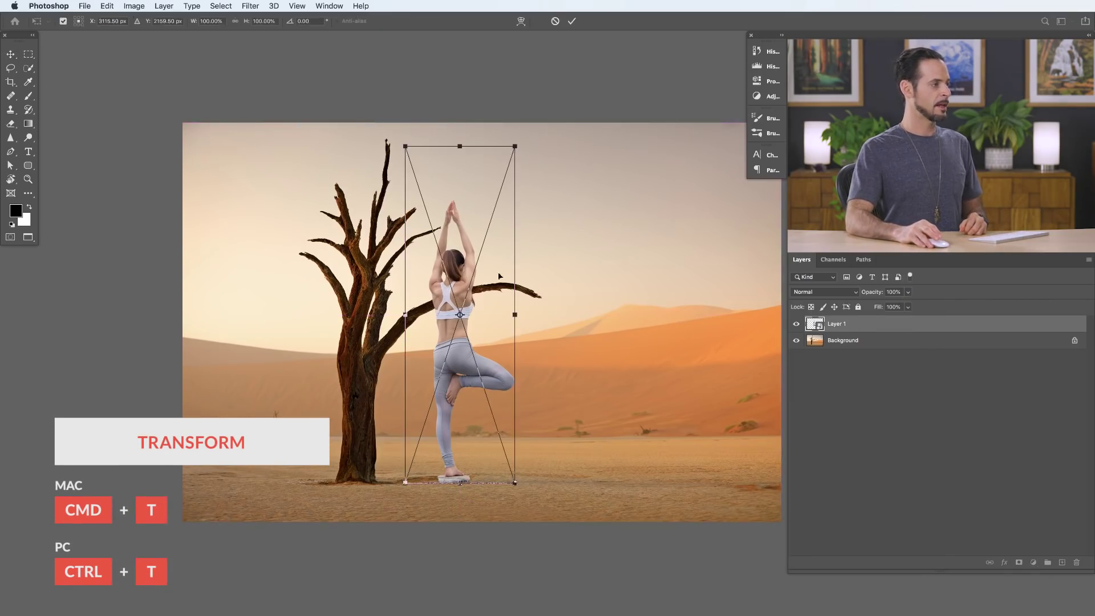
{"action": "mouse_move", "coordinate": [472, 372]}
{"action": "left_mouse_down"}
{"action": "mouse_move", "coordinate": [477, 398]}
{"action": "mouse_move", "coordinate": [494, 399]}
{"action": "mouse_move", "coordinate": [482, 390]}
{"action": "left_mouse_up"}
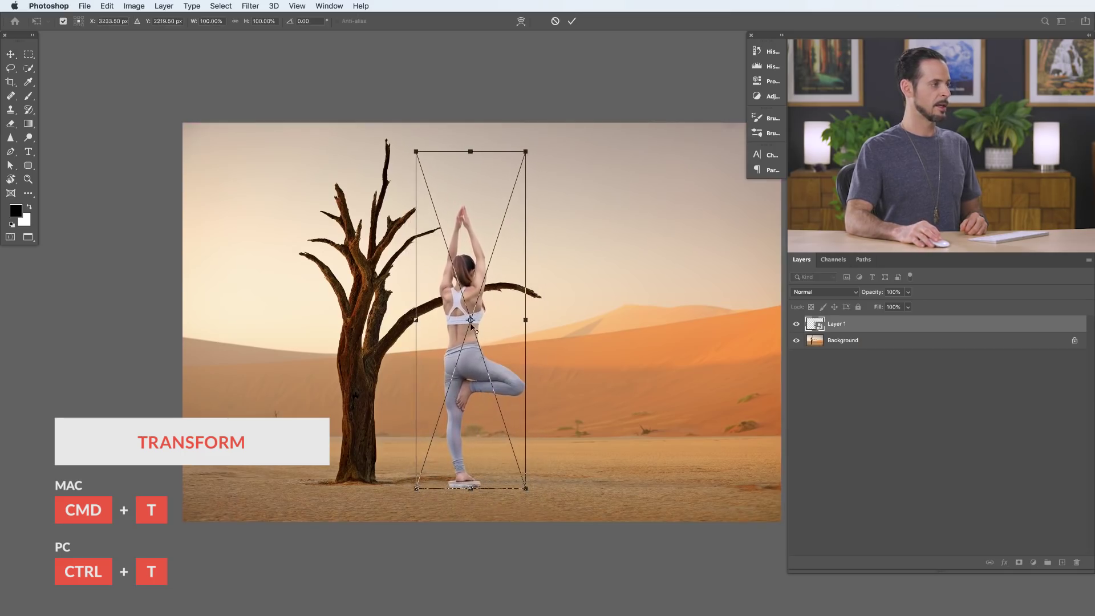
{"action": "left_click_drag", "start_coordinate": [475, 324], "coordinate": [471, 468]}
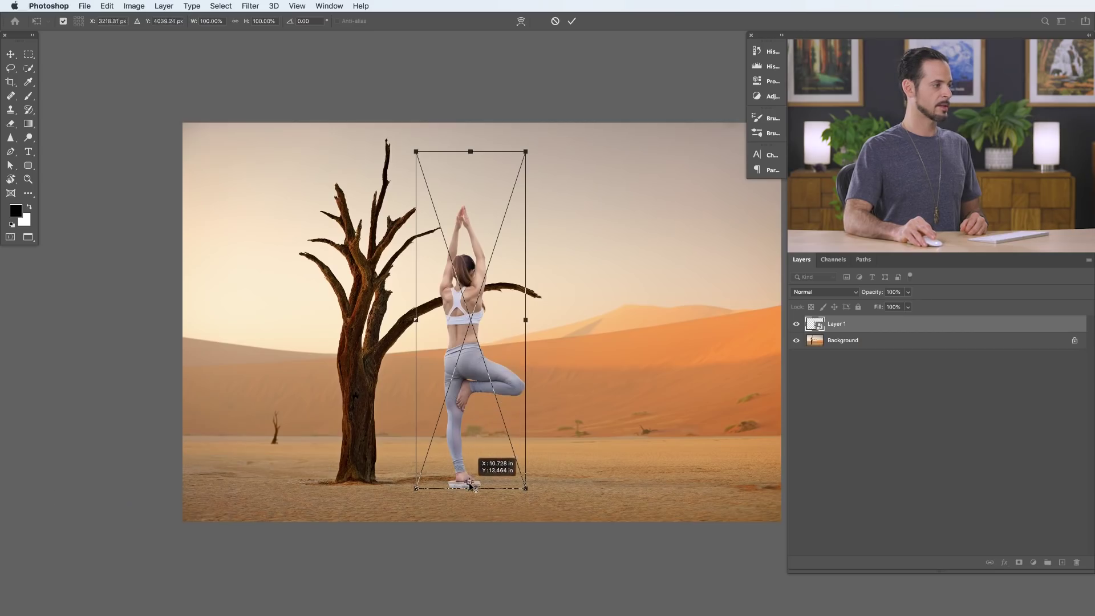
{"action": "left_click_drag", "start_coordinate": [532, 153], "coordinate": [478, 326]}
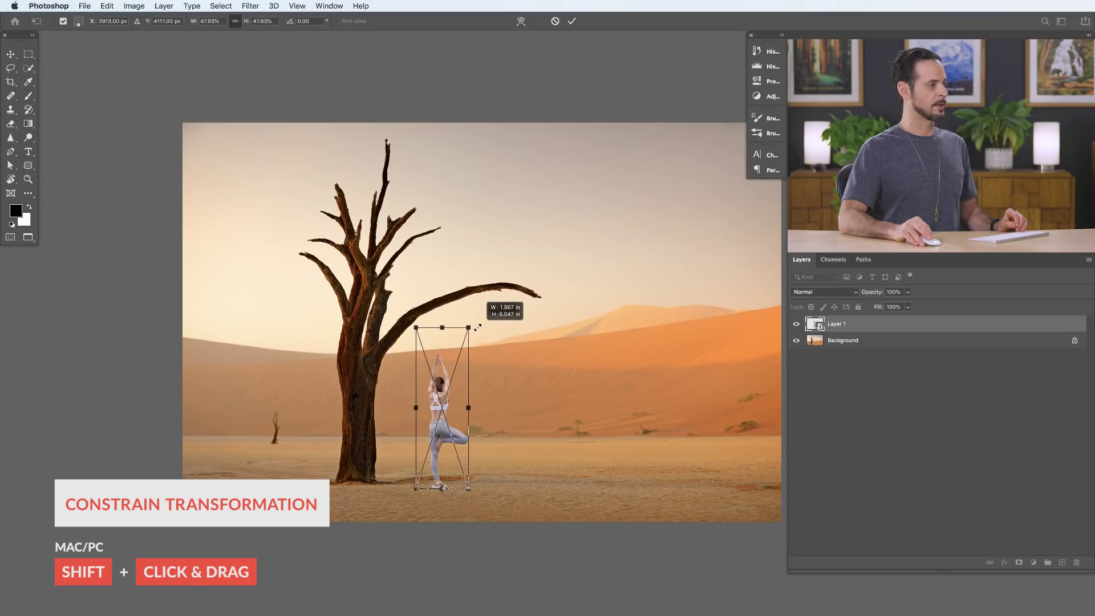
{"action": "key", "text": "Return"}
{"action": "left_click_drag", "start_coordinate": [457, 412], "coordinate": [481, 409]}
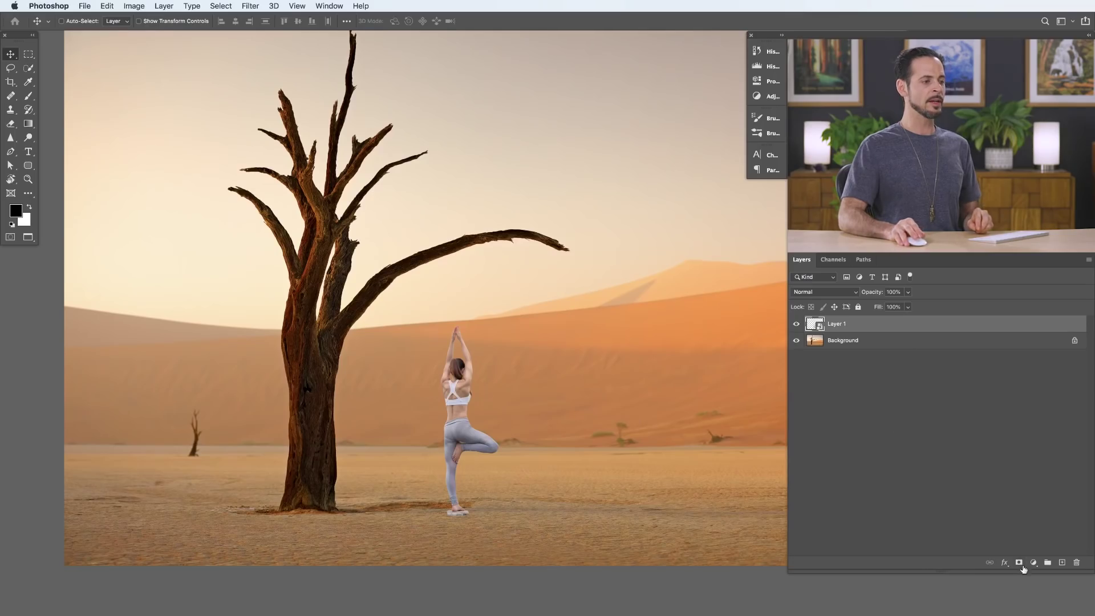
- Add a Black & White adjustment layer above Layer 1 and hide it
{"action": "left_click", "coordinate": [1032, 563]}
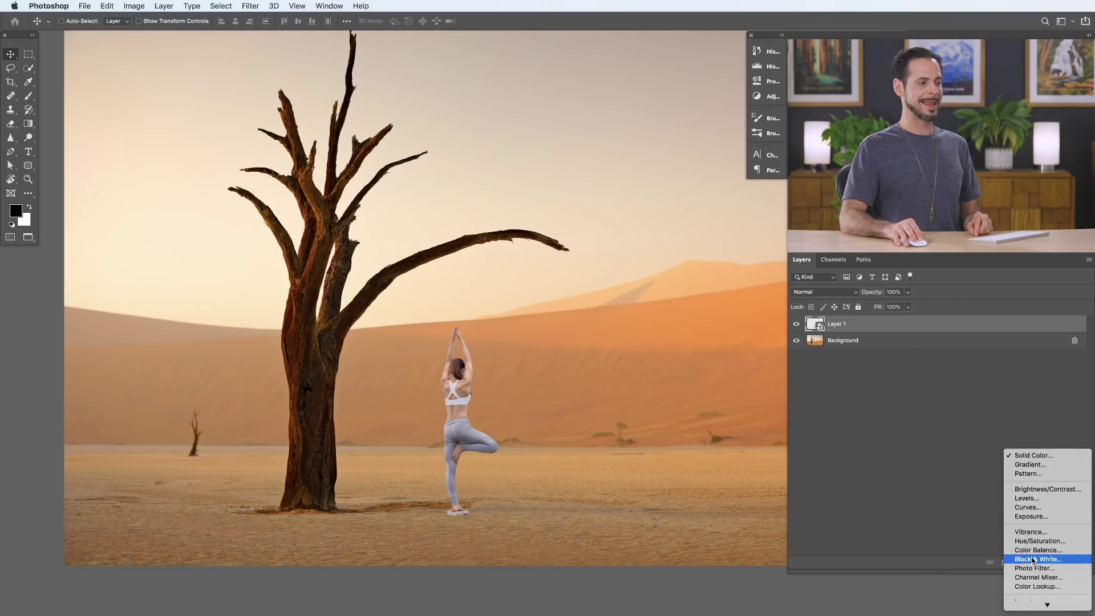
{"action": "left_click", "coordinate": [1036, 559]}
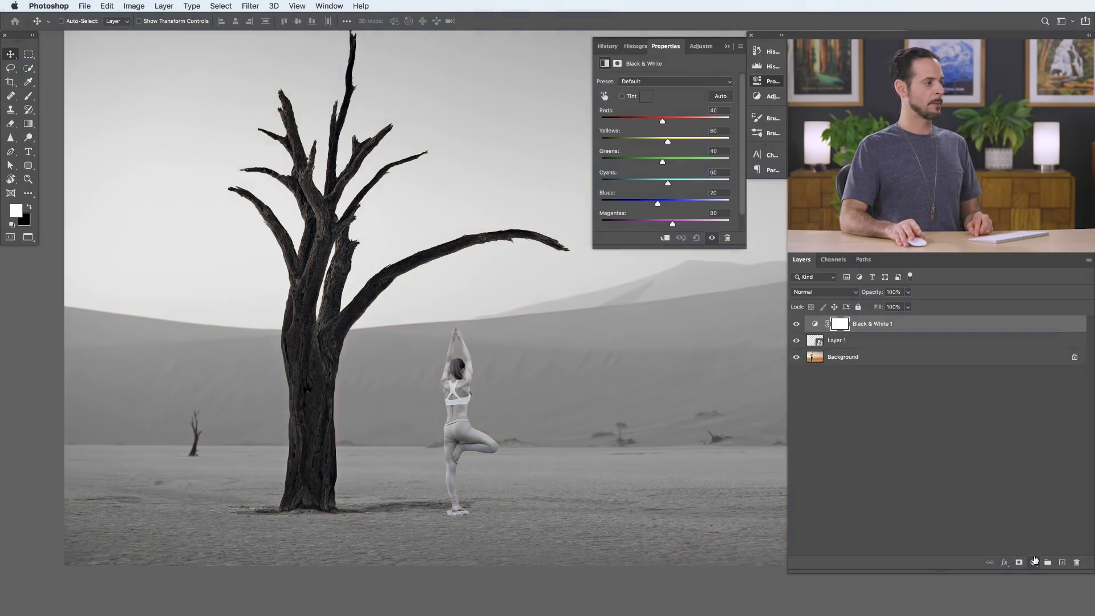
{"action": "left_click", "coordinate": [760, 80]}
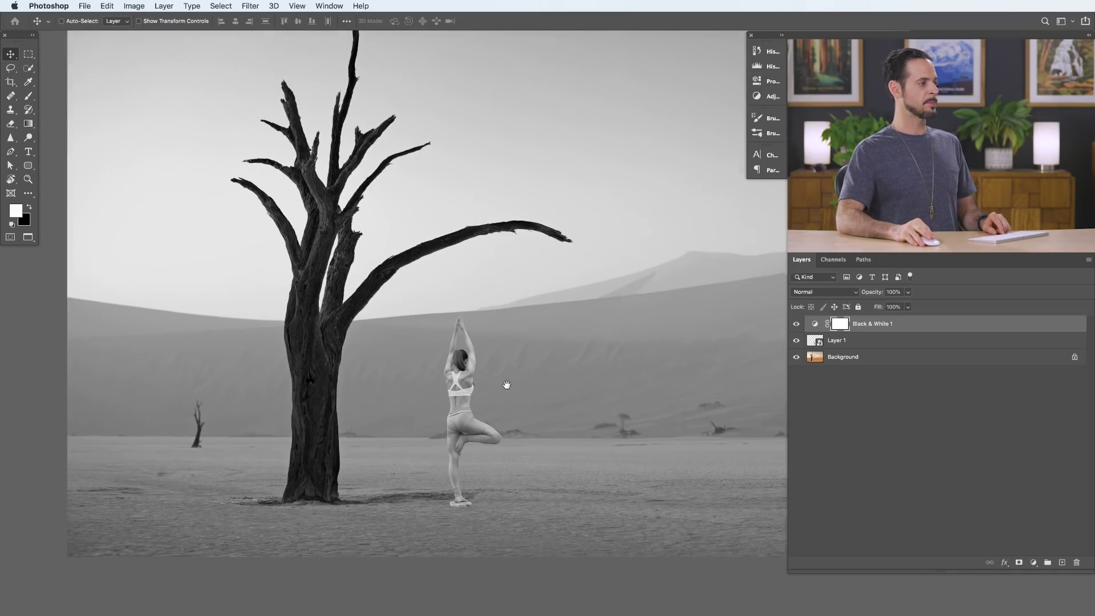
{"action": "mouse_move", "coordinate": [506, 384]}
{"action": "left_mouse_down"}
{"action": "mouse_move", "coordinate": [475, 352]}
{"action": "mouse_move", "coordinate": [501, 367]}
{"action": "left_mouse_up"}
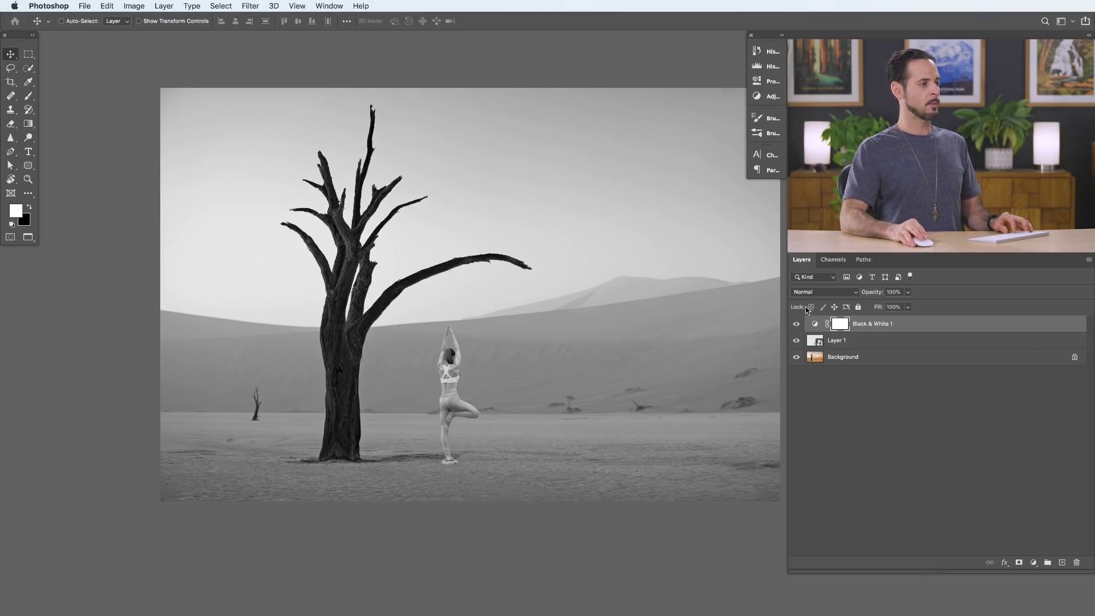
{"action": "left_click", "coordinate": [795, 325]}
{"action": "left_click_drag", "start_coordinate": [441, 398], "coordinate": [521, 408]}
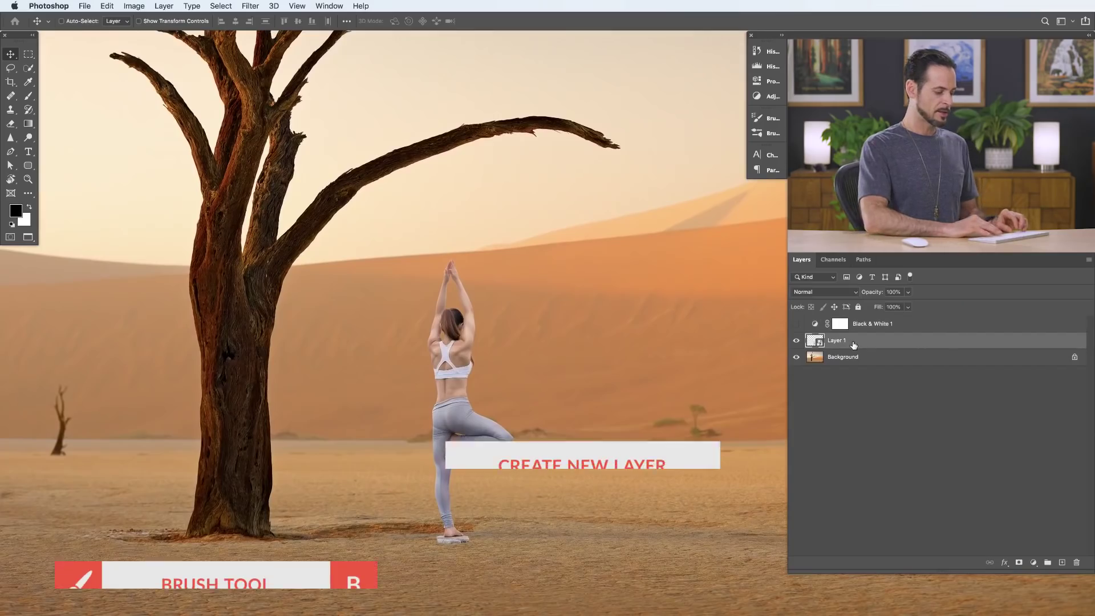
- Create a new layer above Layer 1 and paint a red zigzag across the woman with a size 50 brush at 90% flow
{"action": "key", "text": "shift+alt+super+n"}
{"action": "key", "text": "b"}
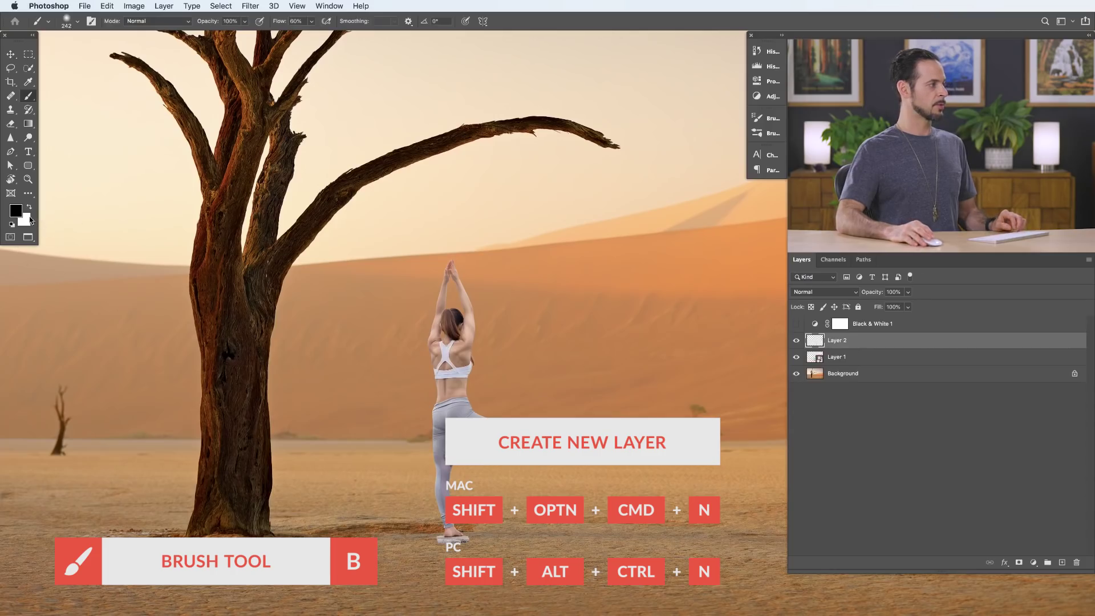
{"action": "left_click", "coordinate": [15, 212]}
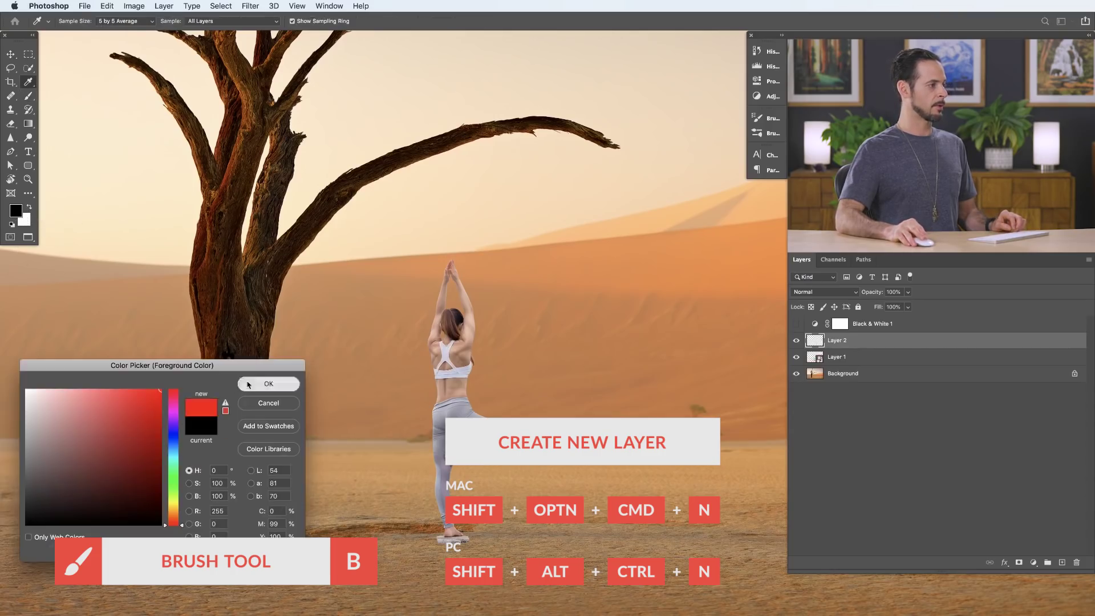
{"action": "left_click", "coordinate": [249, 385]}
{"action": "left_click_drag", "start_coordinate": [375, 411], "coordinate": [360, 411]}
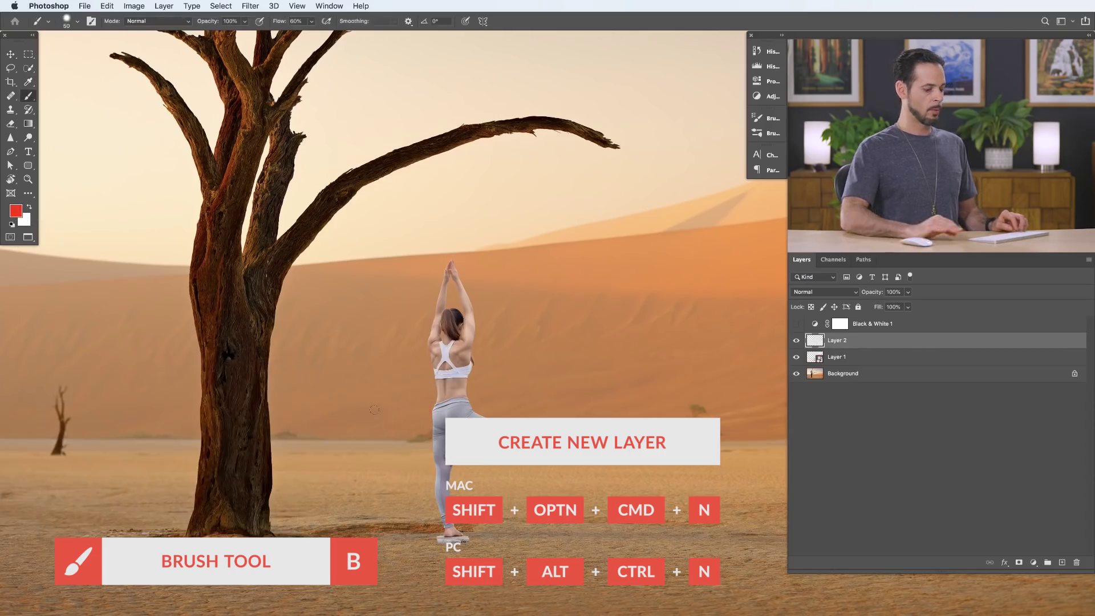
{"action": "key", "text": "shift+9"}
{"action": "mouse_move", "coordinate": [428, 376]}
{"action": "left_mouse_down"}
{"action": "mouse_move", "coordinate": [385, 348]}
{"action": "mouse_move", "coordinate": [621, 279]}
{"action": "mouse_move", "coordinate": [310, 304]}
{"action": "mouse_move", "coordinate": [382, 433]}
{"action": "mouse_move", "coordinate": [590, 489]}
{"action": "mouse_move", "coordinate": [334, 589]}
{"action": "left_mouse_up"}
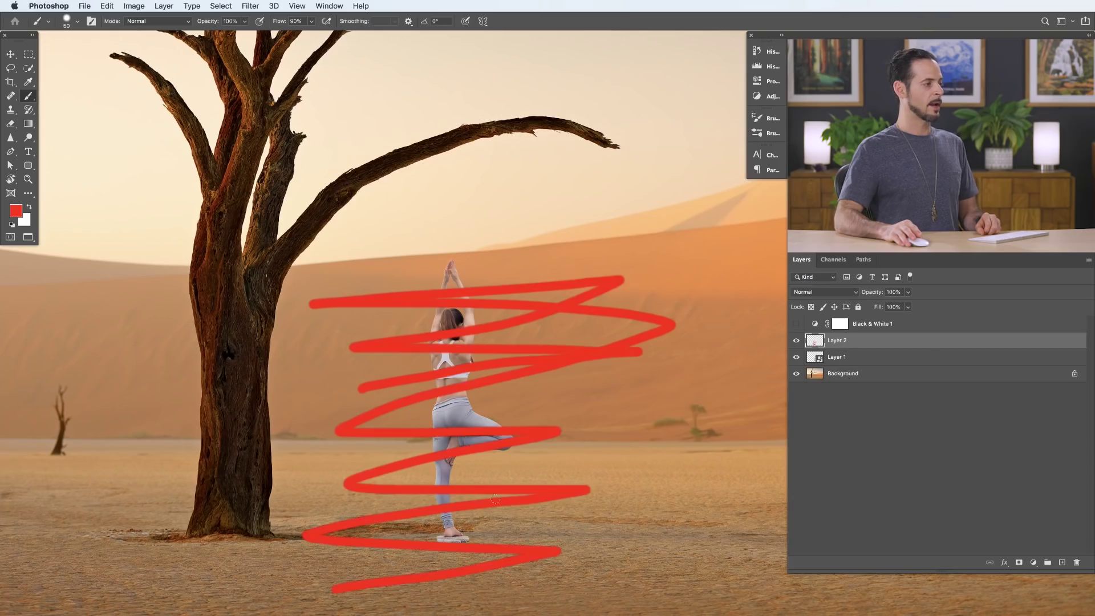
- Toggle Layer 2's visibility off and on, and move the red strokes slightly upward over the woman
{"action": "left_click", "coordinate": [796, 341]}
{"action": "left_click", "coordinate": [796, 340]}
{"action": "left_click", "coordinate": [796, 341]}
{"action": "left_click", "coordinate": [796, 340]}
{"action": "key", "text": "v"}
{"action": "mouse_move", "coordinate": [504, 441]}
{"action": "left_mouse_down"}
{"action": "mouse_move", "coordinate": [634, 272]}
{"action": "mouse_move", "coordinate": [317, 337]}
{"action": "mouse_move", "coordinate": [429, 398]}
{"action": "mouse_move", "coordinate": [488, 408]}
{"action": "left_mouse_up"}
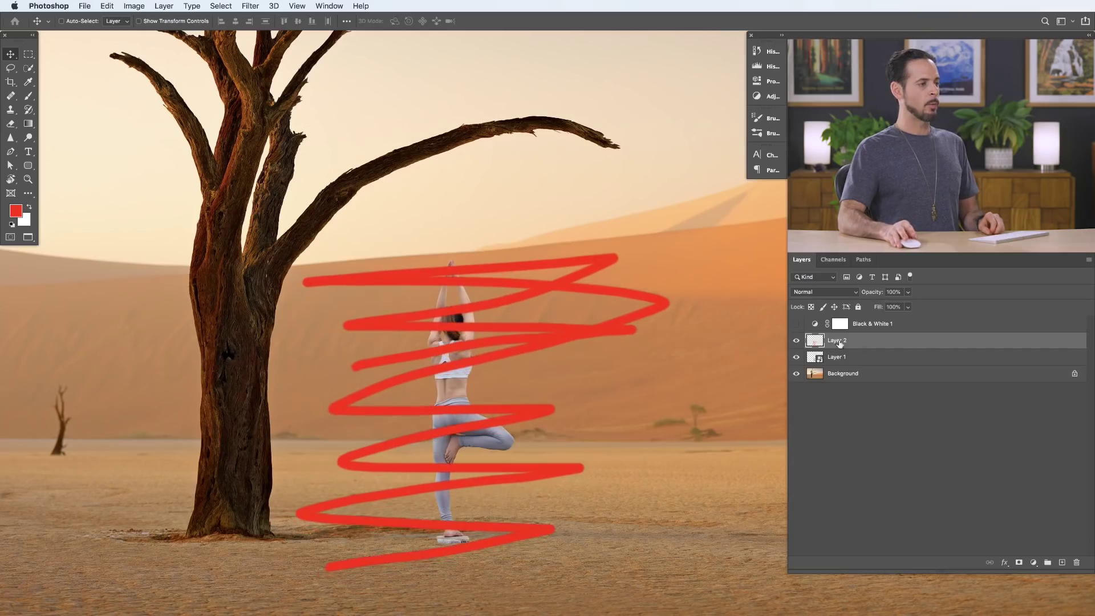
- Clip Layer 2 to Layer 1 with a clipping mask and move the red strokes around within the woman's silhouette
{"action": "right_click", "coordinate": [863, 345]}
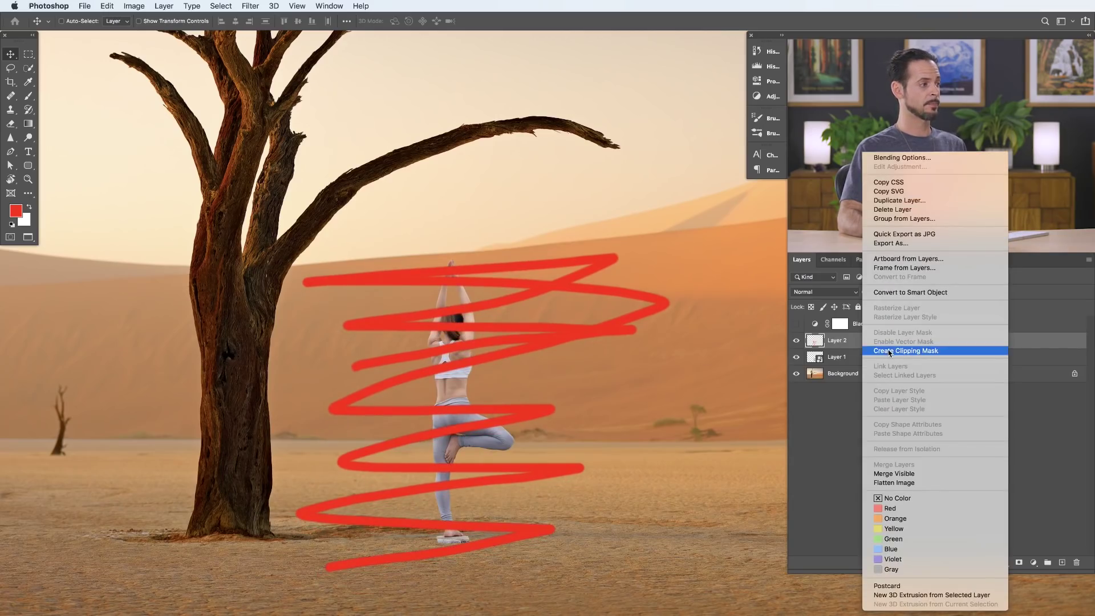
{"action": "left_click", "coordinate": [890, 351]}
{"action": "left_click_drag", "start_coordinate": [564, 368], "coordinate": [539, 353]}
{"action": "left_click", "coordinate": [869, 360]}
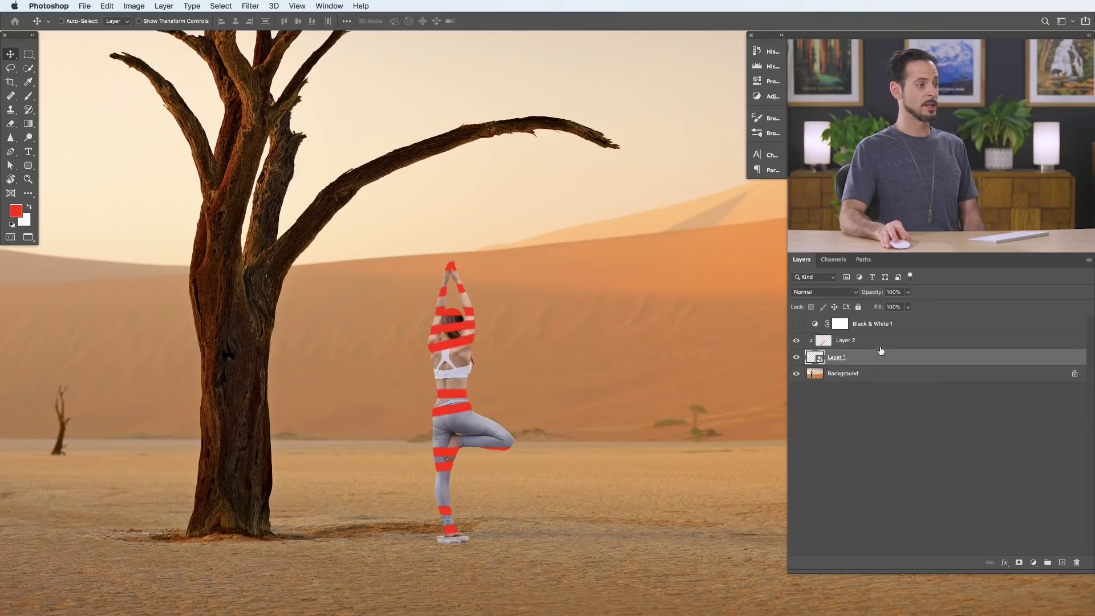
{"action": "left_click_drag", "start_coordinate": [560, 384], "coordinate": [435, 461]}
{"action": "key", "text": "alt+]"}
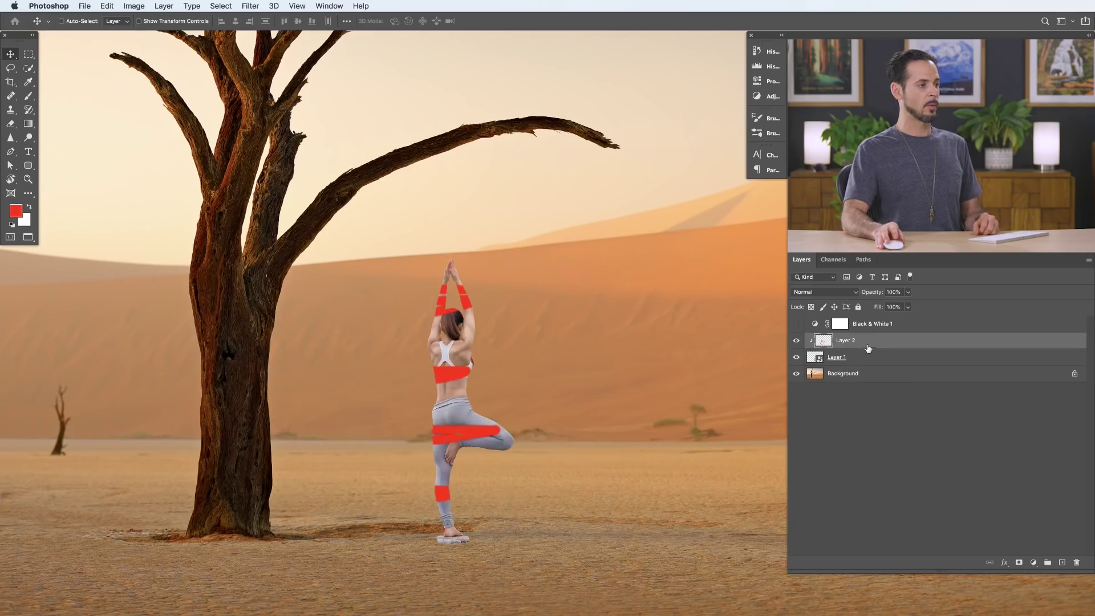
- Release Layer 2's clipping mask, move the red strokes around, and remove Layer 2
{"action": "right_click", "coordinate": [875, 343]}
{"action": "left_click", "coordinate": [888, 350]}
{"action": "left_click_drag", "start_coordinate": [533, 442], "coordinate": [599, 457]}
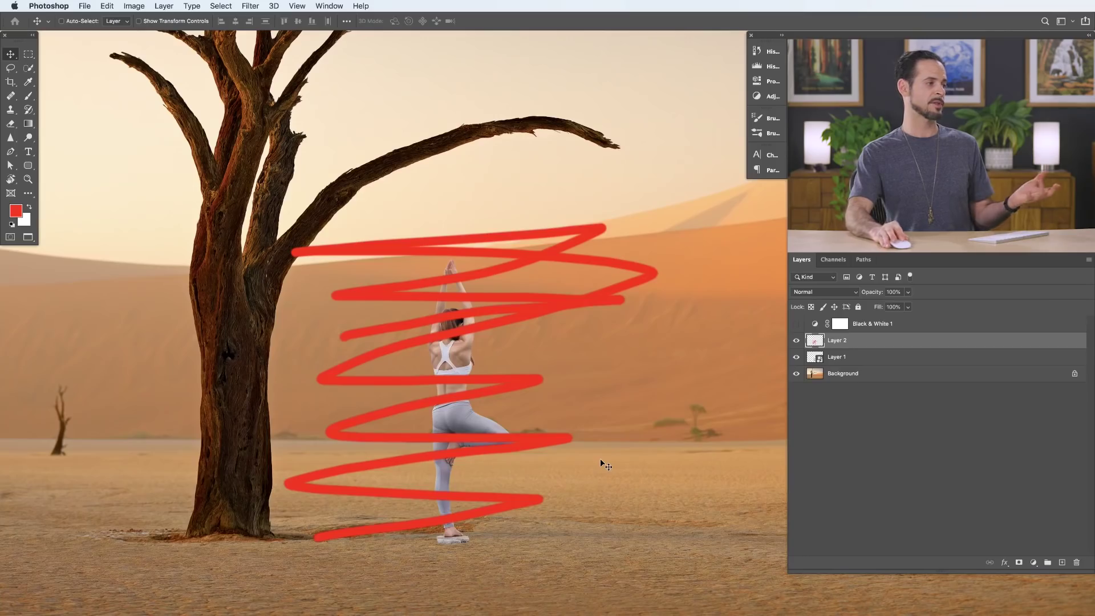
{"action": "left_click_drag", "start_coordinate": [600, 459], "coordinate": [654, 442]}
{"action": "key", "text": "super+z"}
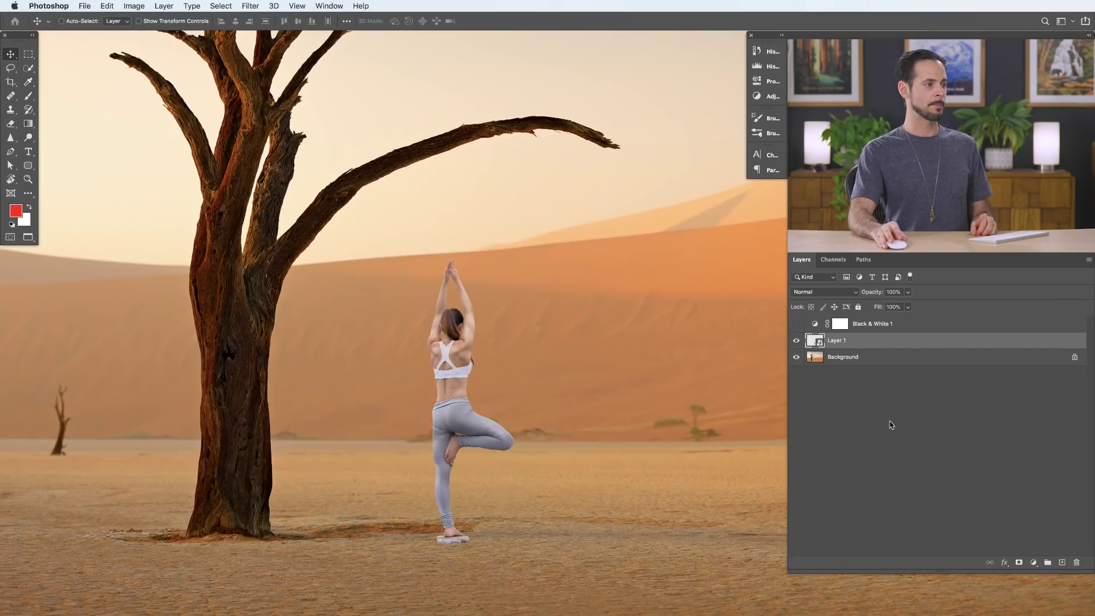
- Show the Black & White 1 adjustment layer and clip it to Layer 1 so it affects only the woman
{"action": "left_click", "coordinate": [797, 324]}
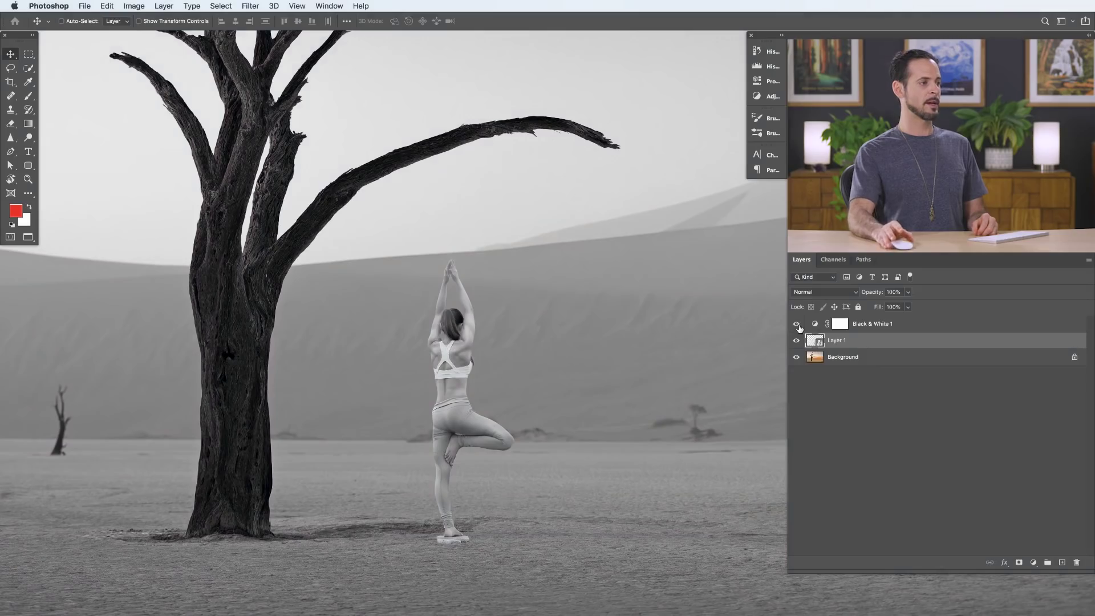
{"action": "right_click", "coordinate": [924, 325]}
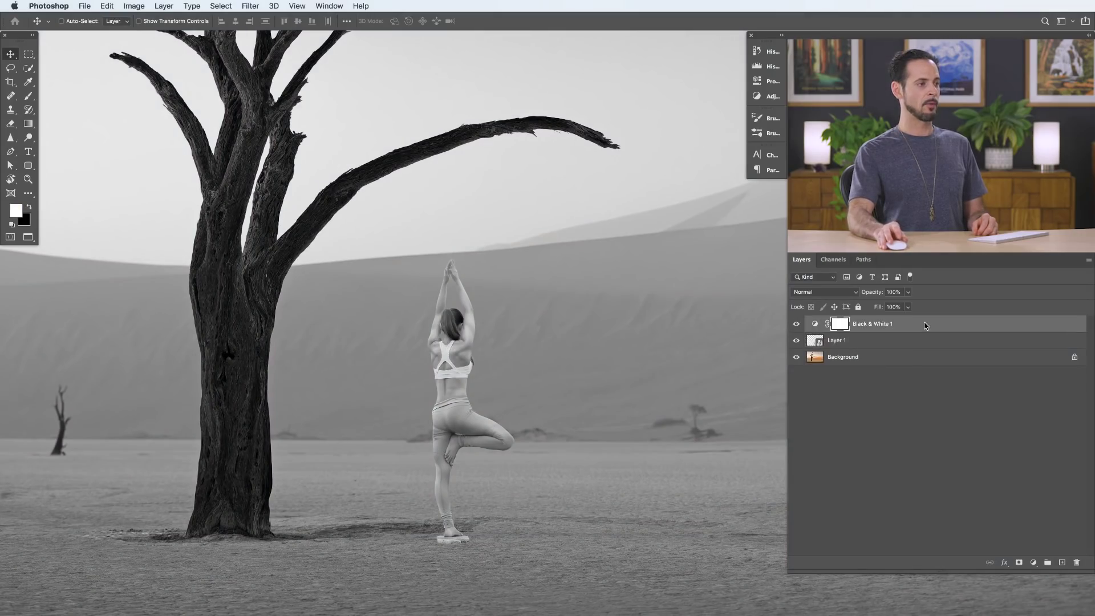
{"action": "left_click", "coordinate": [944, 352]}
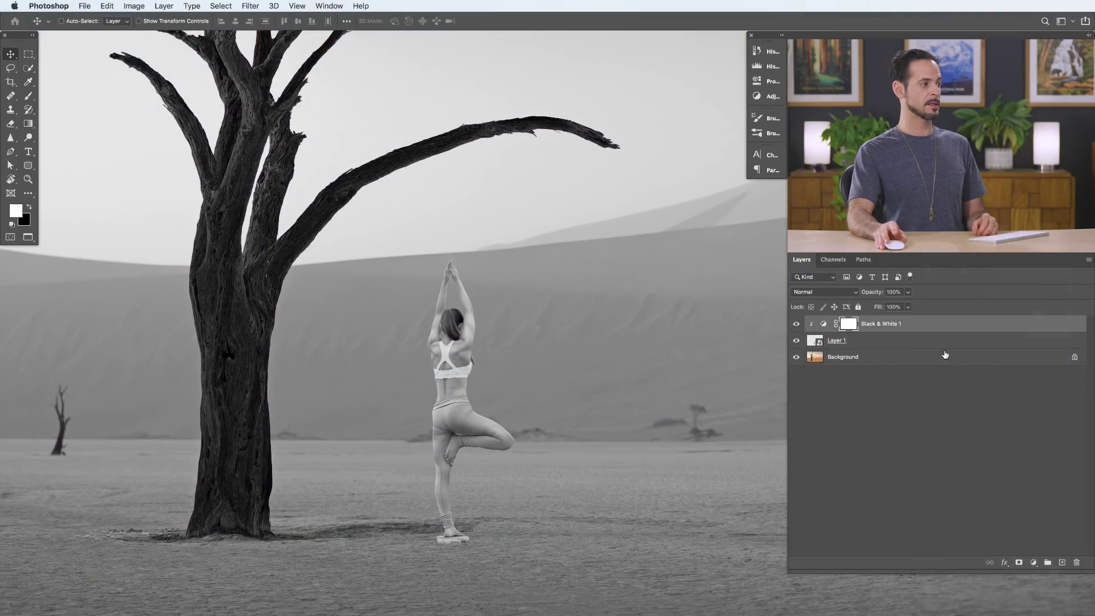
{"action": "left_click", "coordinate": [796, 340]}
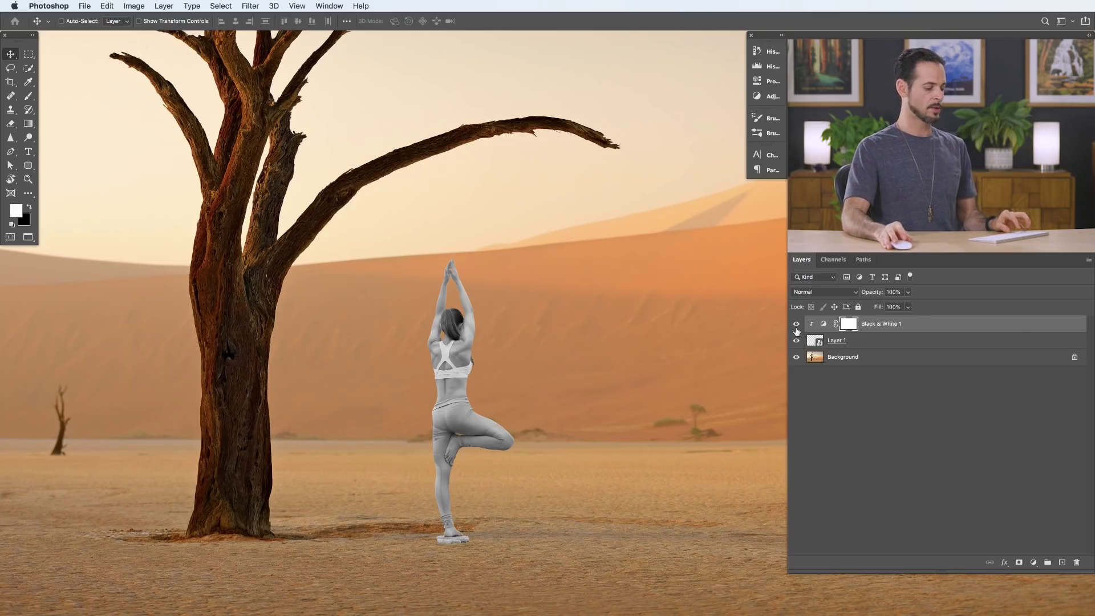
- Open the Black & White 1 properties, toggle its clipping to Layer 1, leave it unclipped, and hide the adjustment layer
{"action": "double_click", "coordinate": [821, 327]}
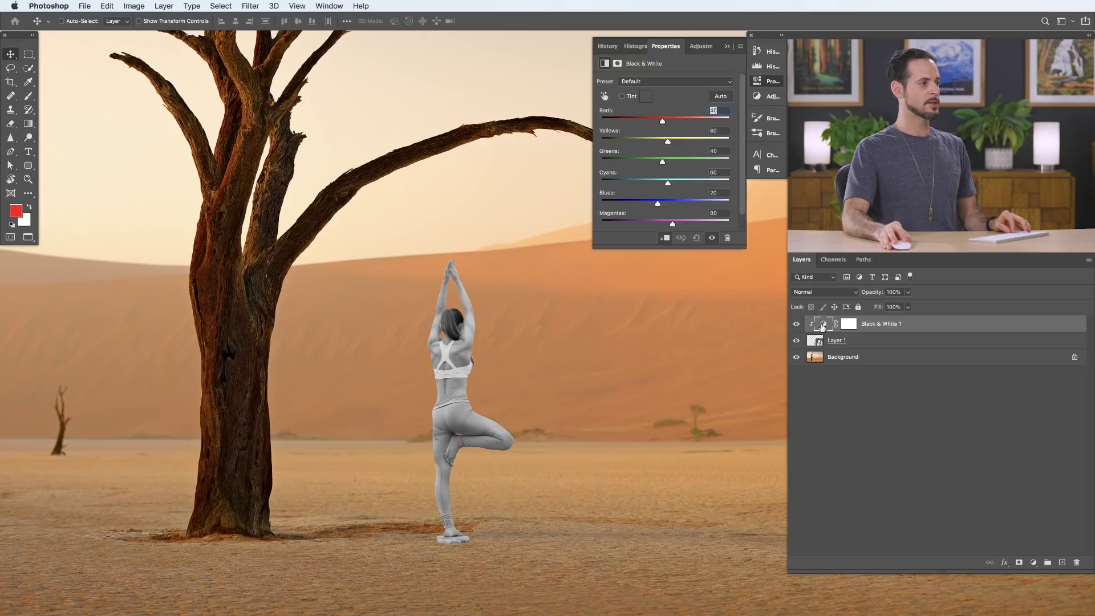
{"action": "left_click", "coordinate": [665, 238]}
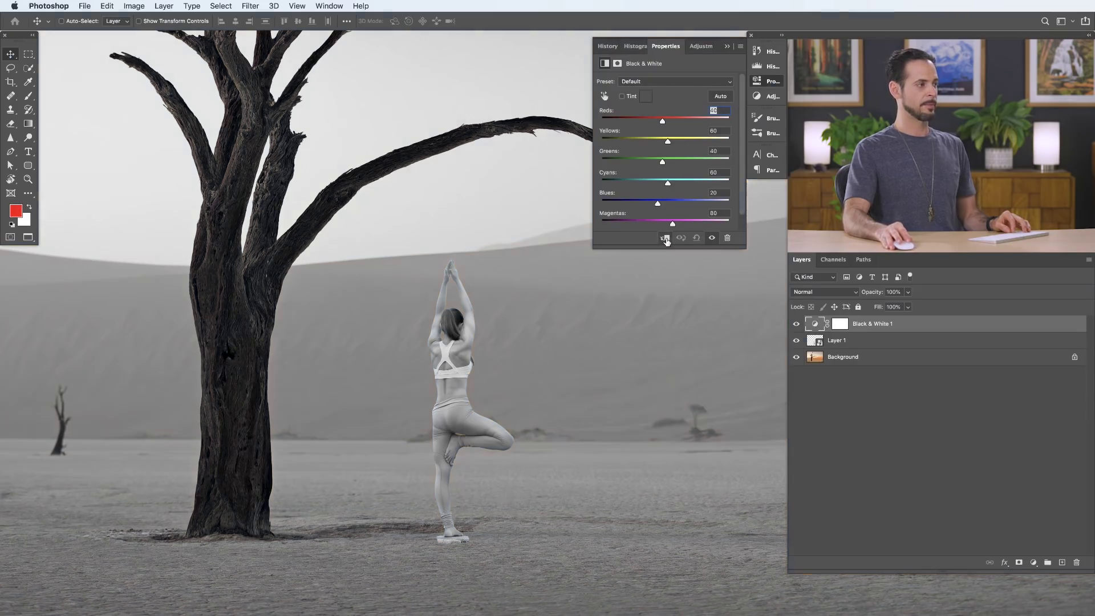
{"action": "left_click", "coordinate": [665, 238]}
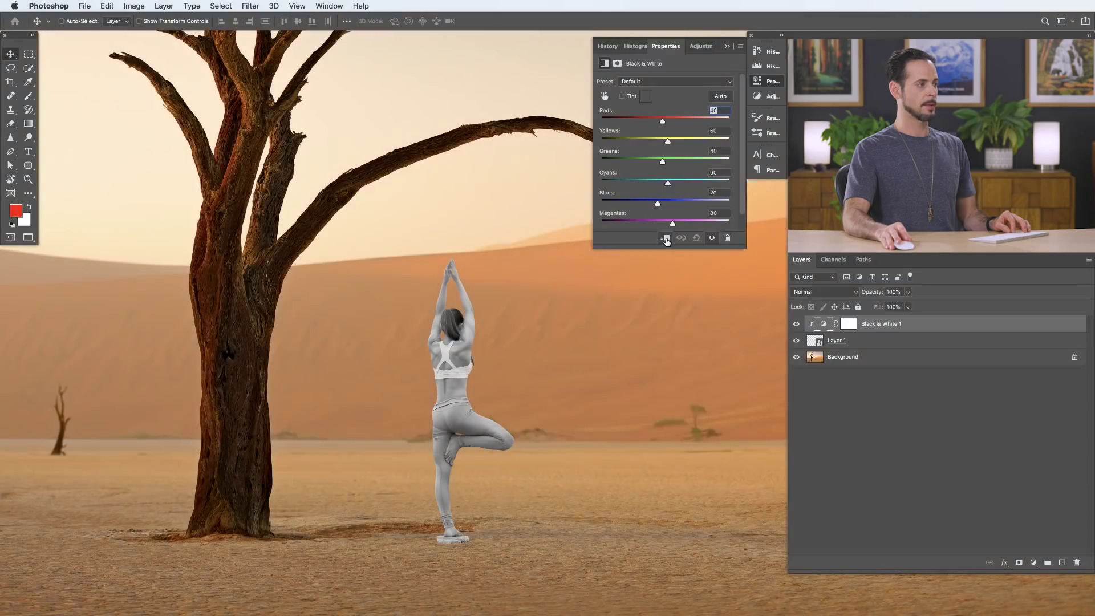
{"action": "left_click", "coordinate": [665, 239]}
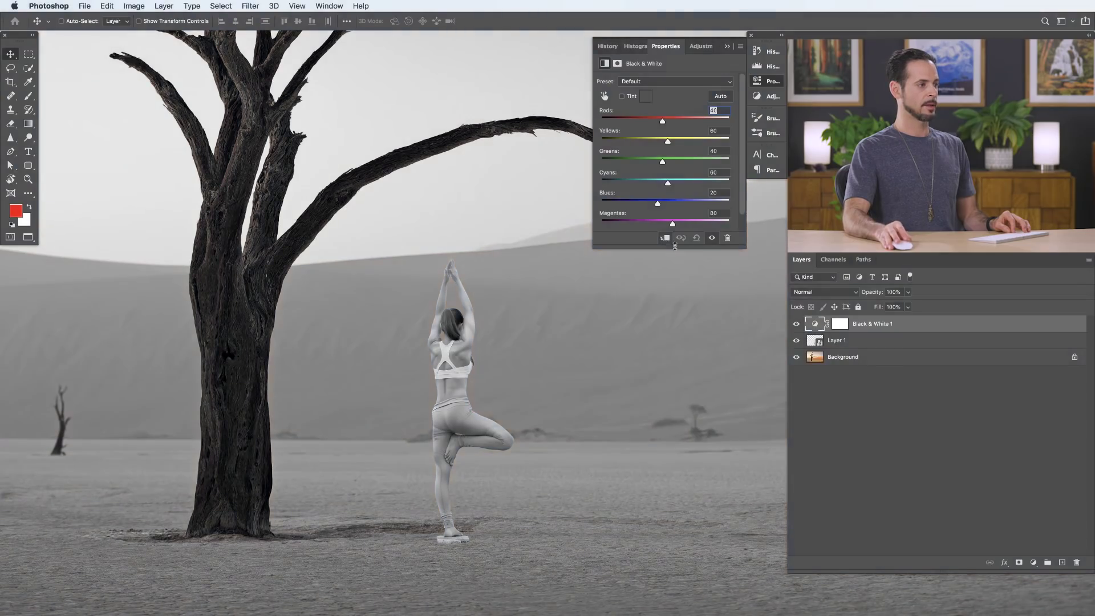
{"action": "left_click", "coordinate": [795, 325]}
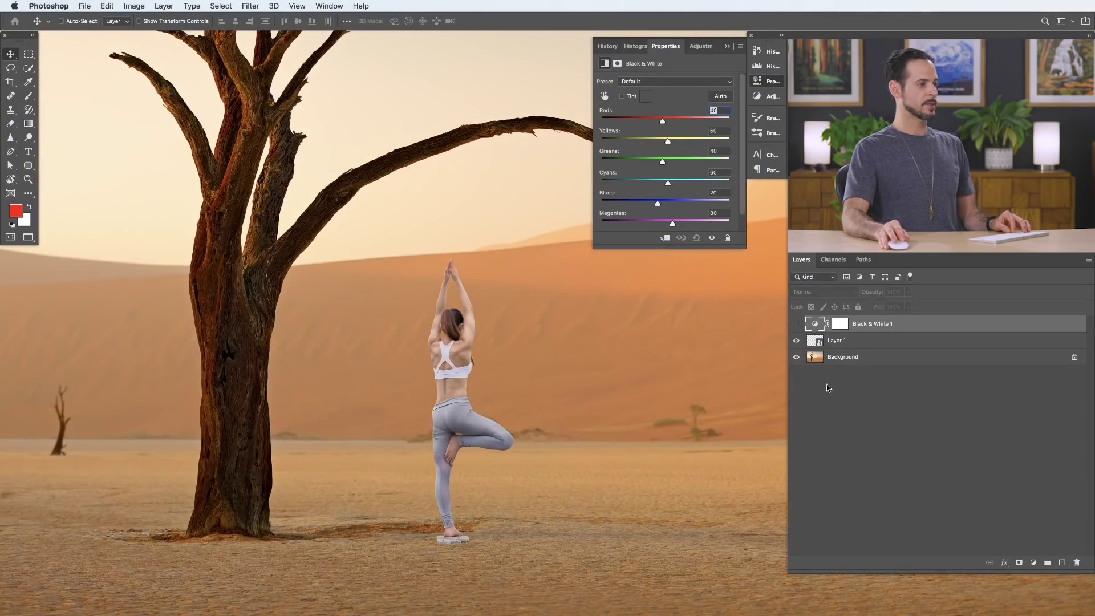
- Move the woman on Layer 1 slightly away from the tree and add a Levels adjustment layer directly above her
{"action": "left_click", "coordinate": [858, 342]}
{"action": "left_click_drag", "start_coordinate": [614, 447], "coordinate": [636, 442]}
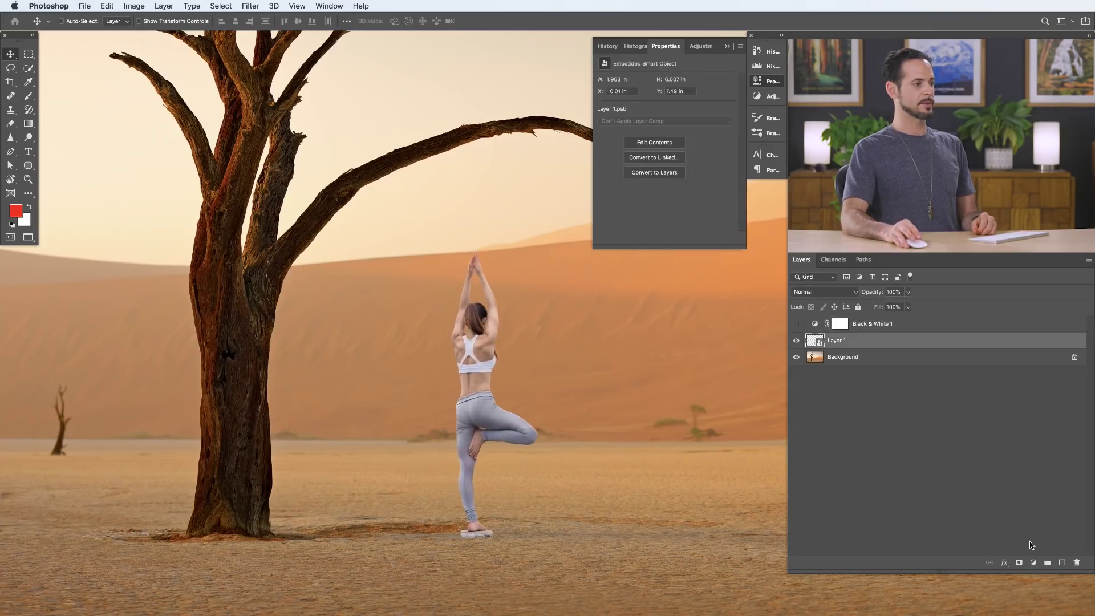
{"action": "left_click", "coordinate": [1033, 562]}
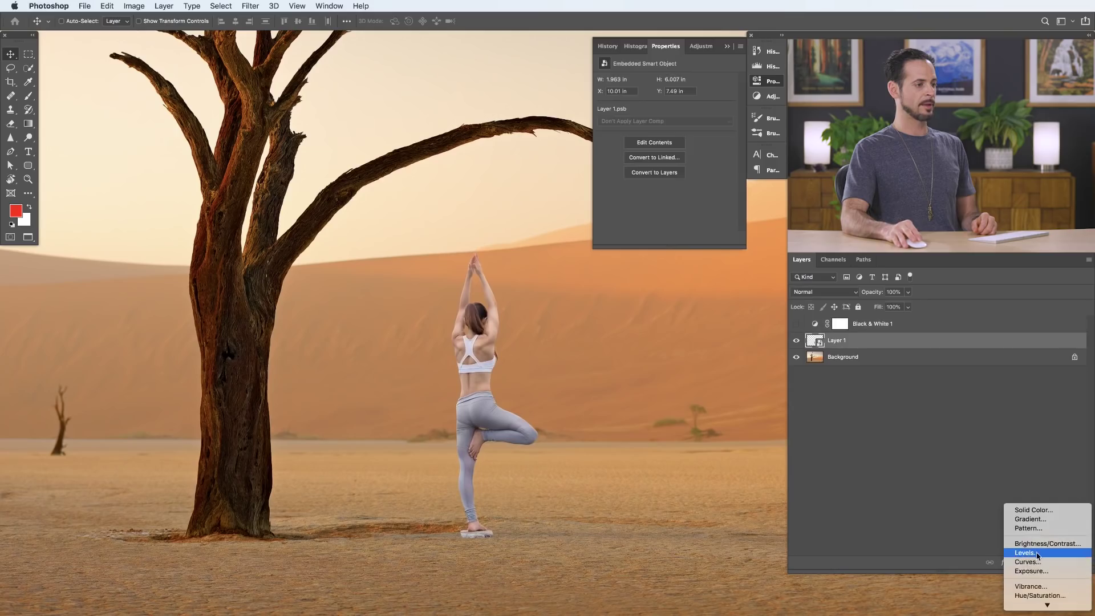
{"action": "left_click", "coordinate": [1036, 552]}
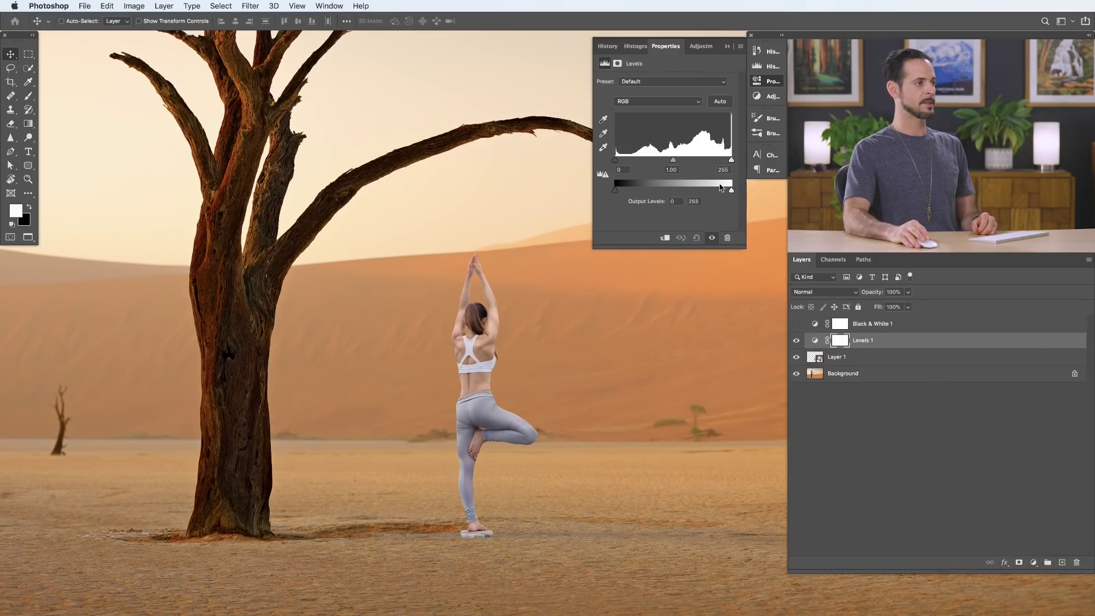
- Clip Levels 1 to Layer 1 so it affects only the woman, and lower its output white level to 225
{"action": "left_click_drag", "start_coordinate": [729, 190], "coordinate": [772, 190]}
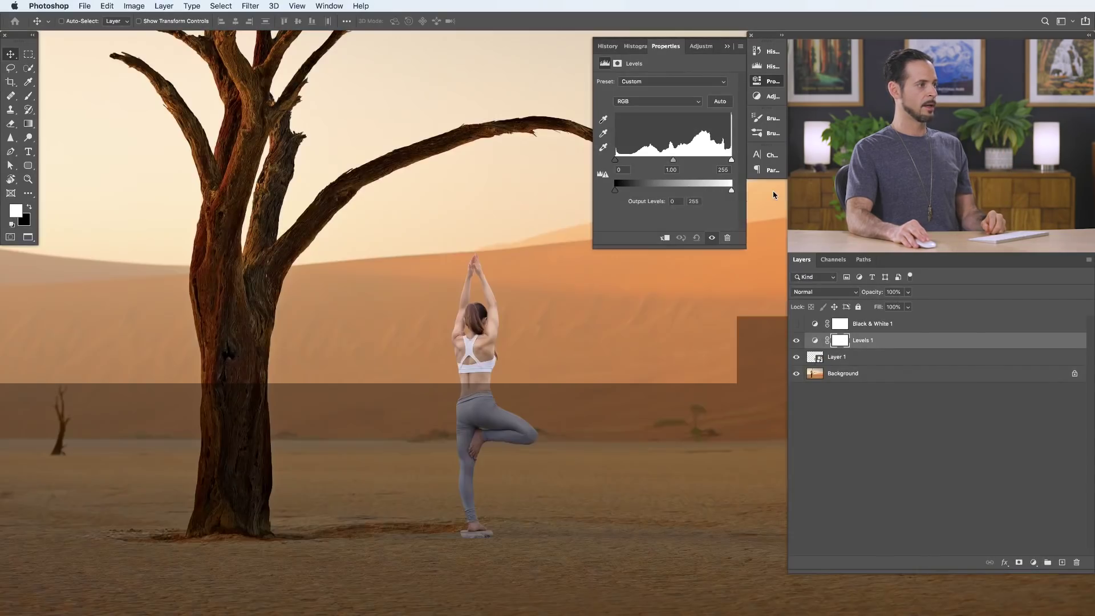
{"action": "left_click", "coordinate": [664, 238]}
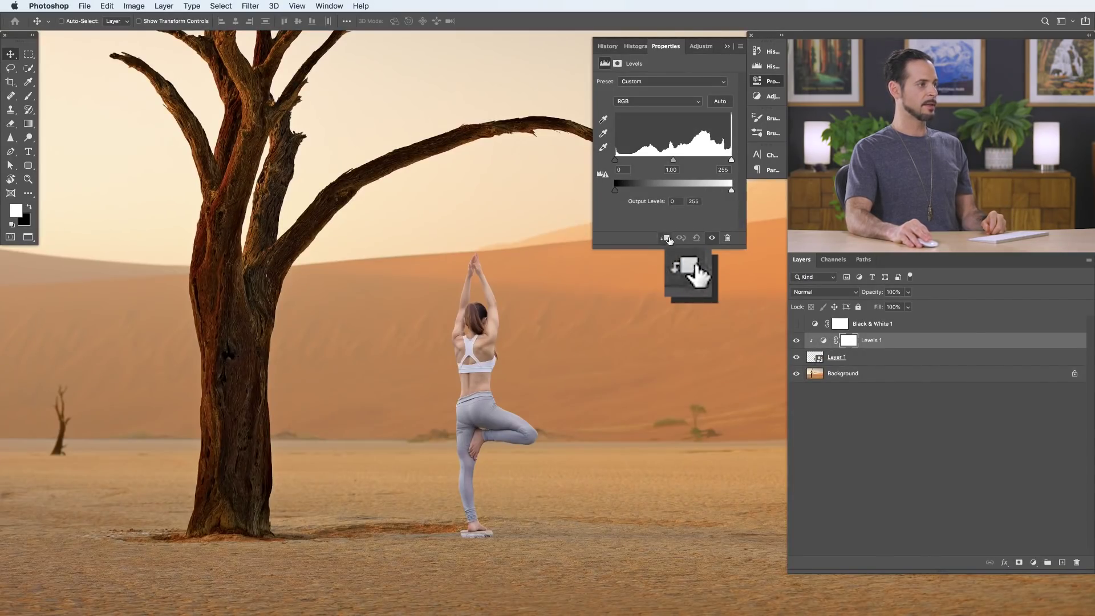
{"action": "mouse_move", "coordinate": [730, 190]}
{"action": "left_mouse_down"}
{"action": "mouse_move", "coordinate": [697, 191]}
{"action": "mouse_move", "coordinate": [728, 190]}
{"action": "mouse_move", "coordinate": [718, 191]}
{"action": "left_mouse_up"}
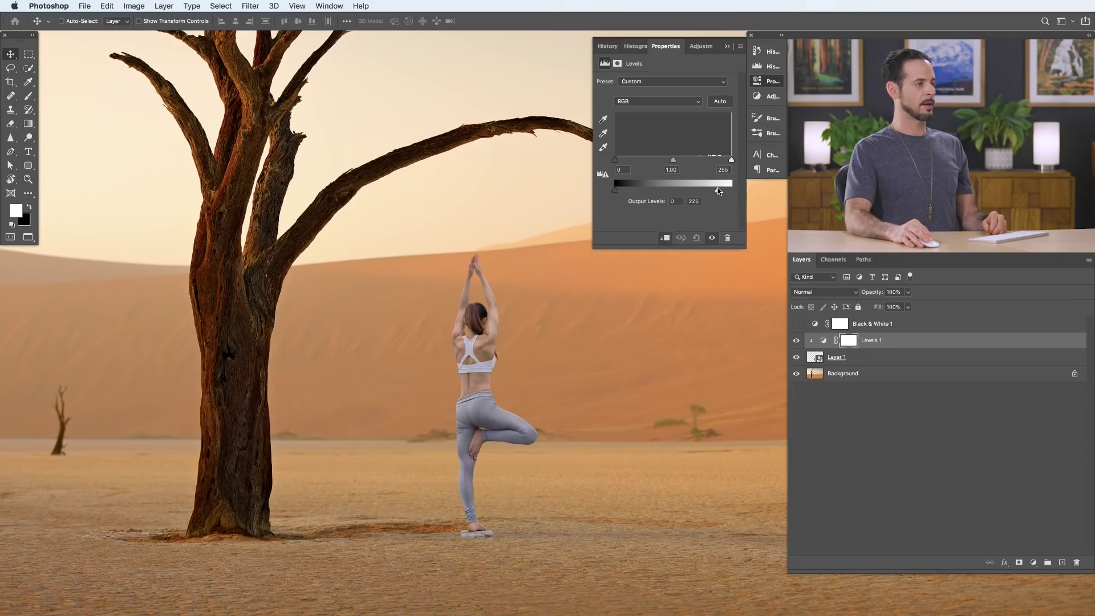
- Show Black & White 1 to judge brightness, and set Levels 1 to midtones 1.03 and output white 216
{"action": "left_click", "coordinate": [795, 324]}
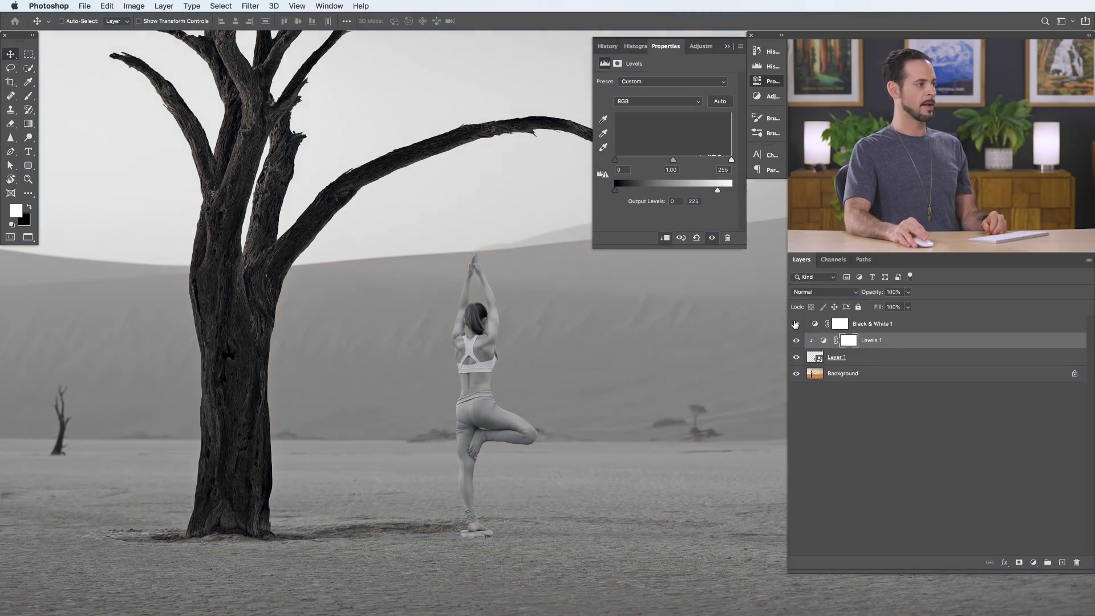
{"action": "left_click_drag", "start_coordinate": [673, 160], "coordinate": [683, 160]}
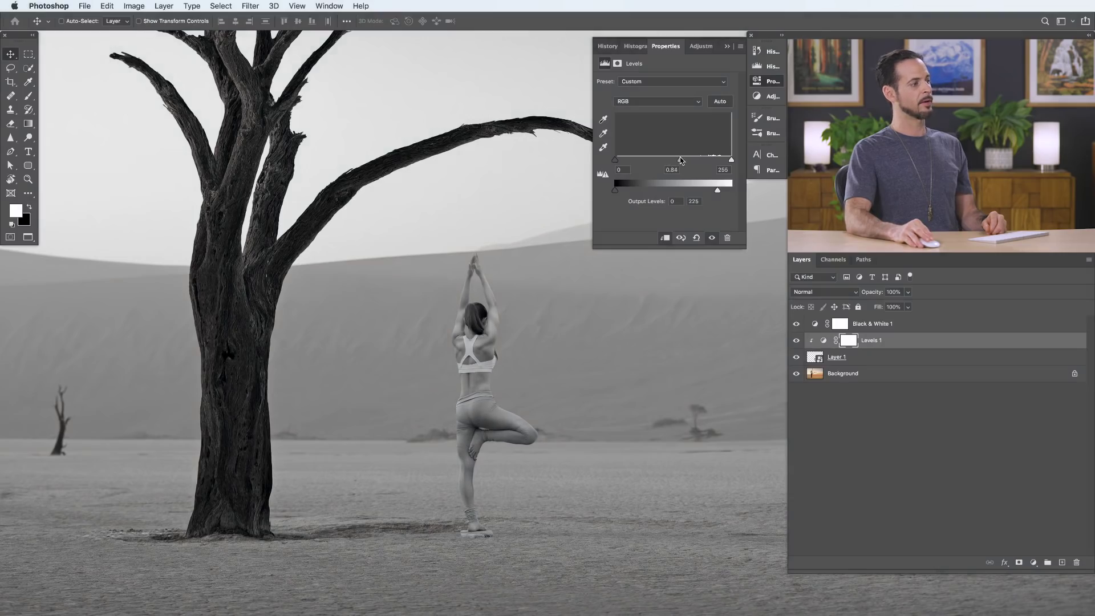
{"action": "key", "text": "super+minus"}
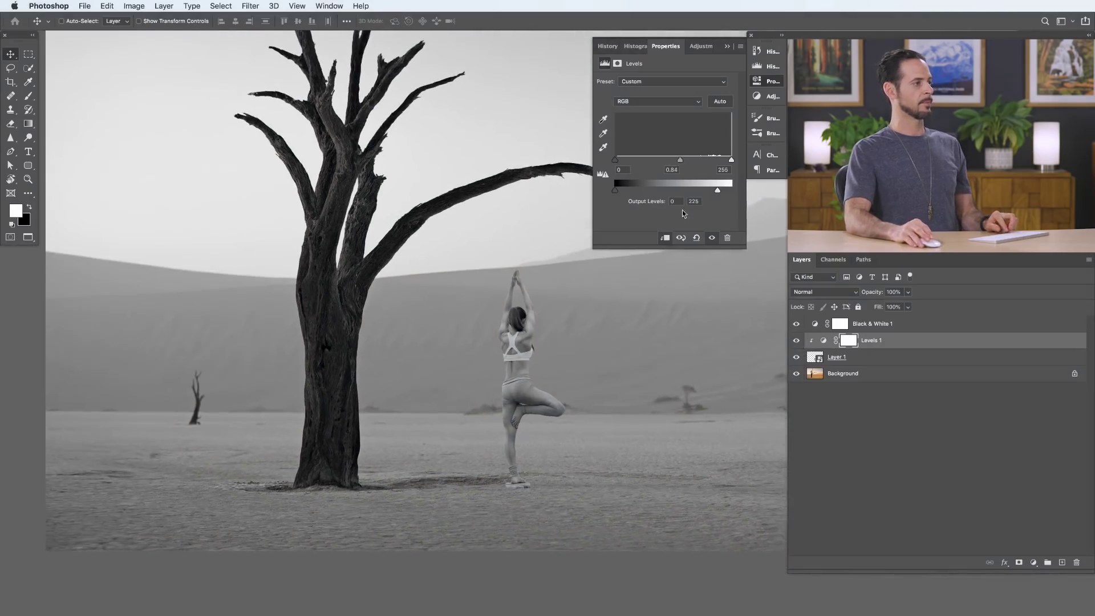
{"action": "left_click_drag", "start_coordinate": [679, 161], "coordinate": [674, 162]}
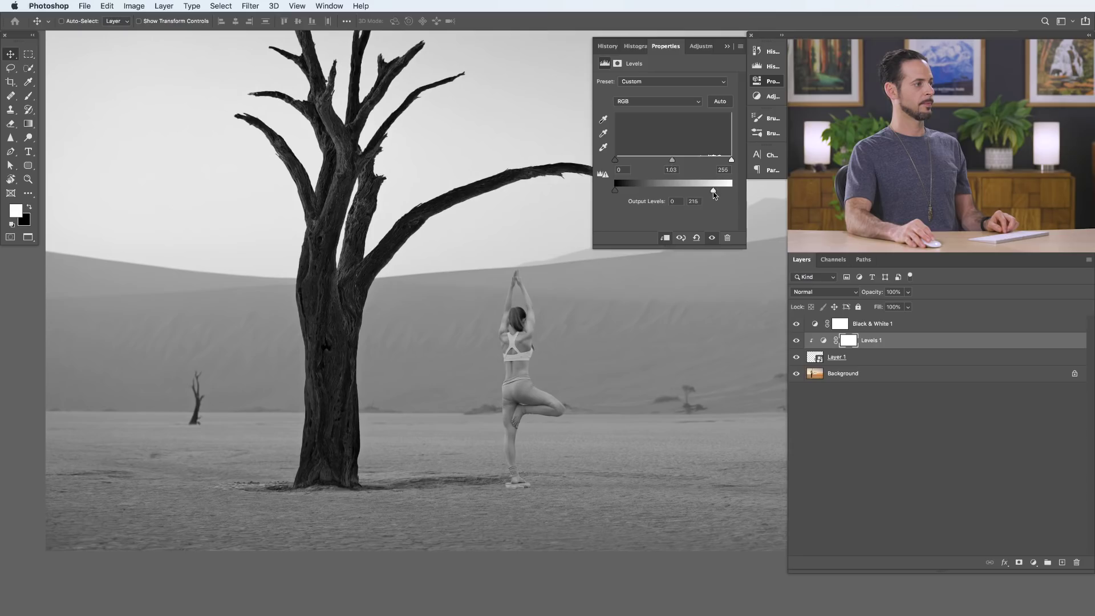
- Compare the woman's brightness with and without Levels 1, and hide the Black & White 1 layer
{"action": "left_click", "coordinate": [796, 340]}
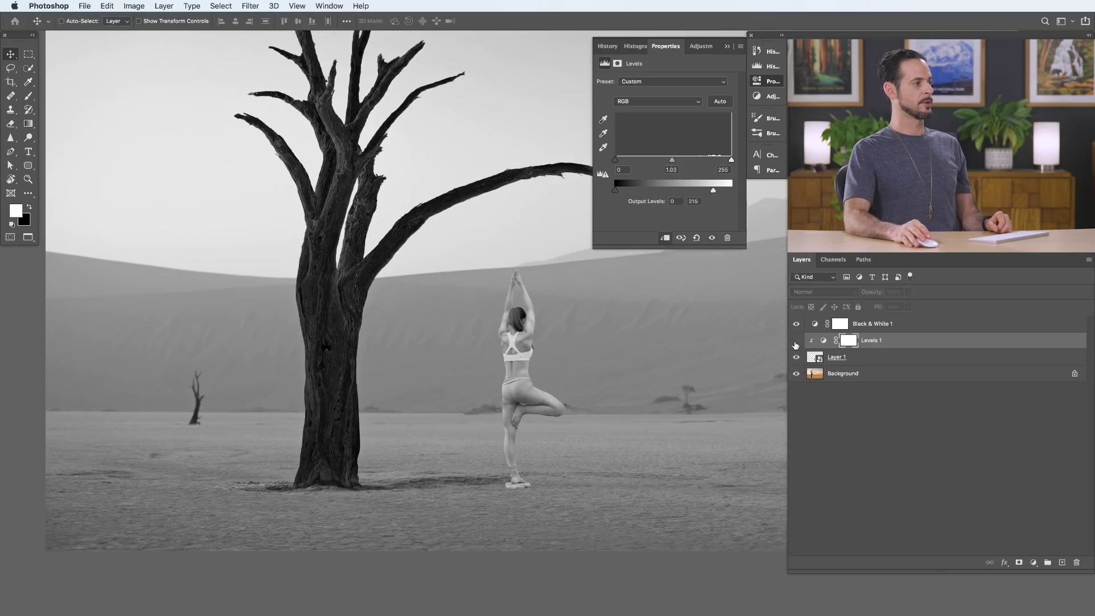
{"action": "left_click", "coordinate": [796, 341]}
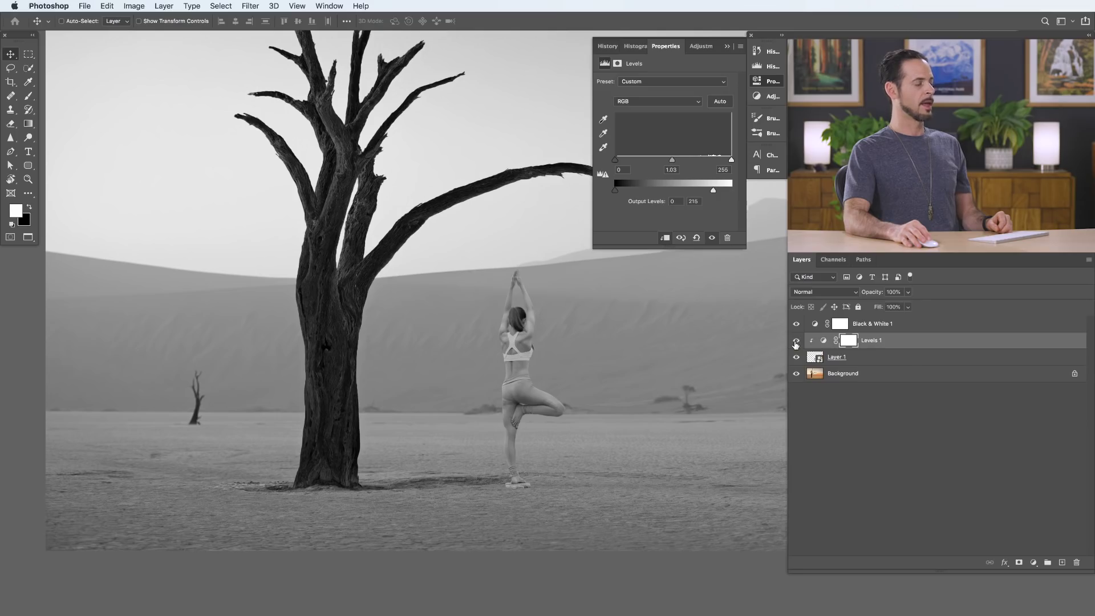
{"action": "left_click", "coordinate": [797, 324]}
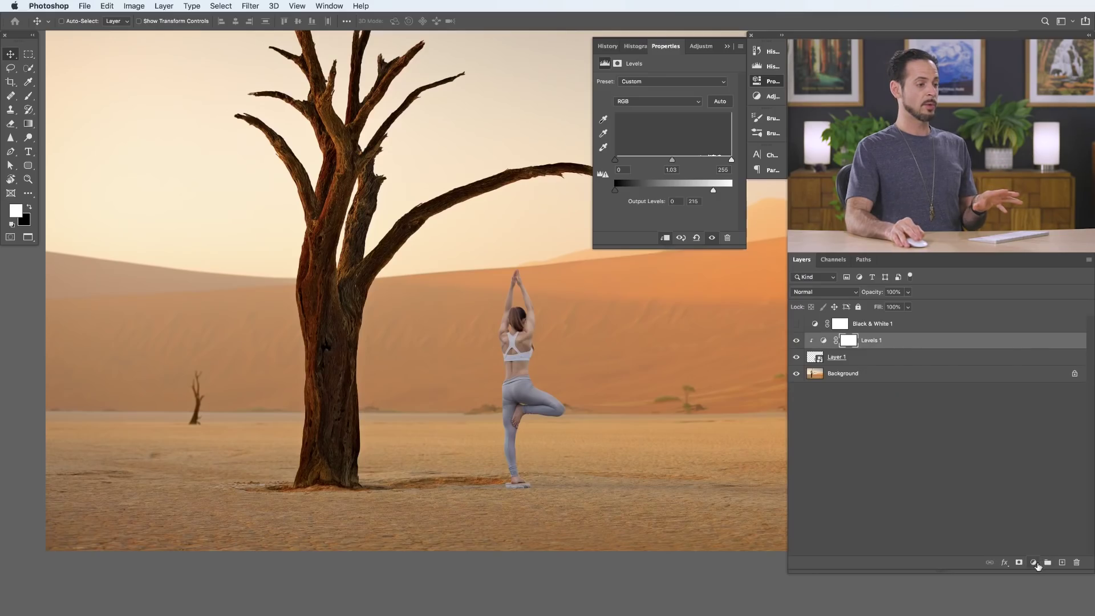
- Add a red (ff0000) Solid Color fill layer above Levels 1 and set its blend mode to Saturation
{"action": "left_click", "coordinate": [1036, 564]}
{"action": "left_click", "coordinate": [1033, 573]}
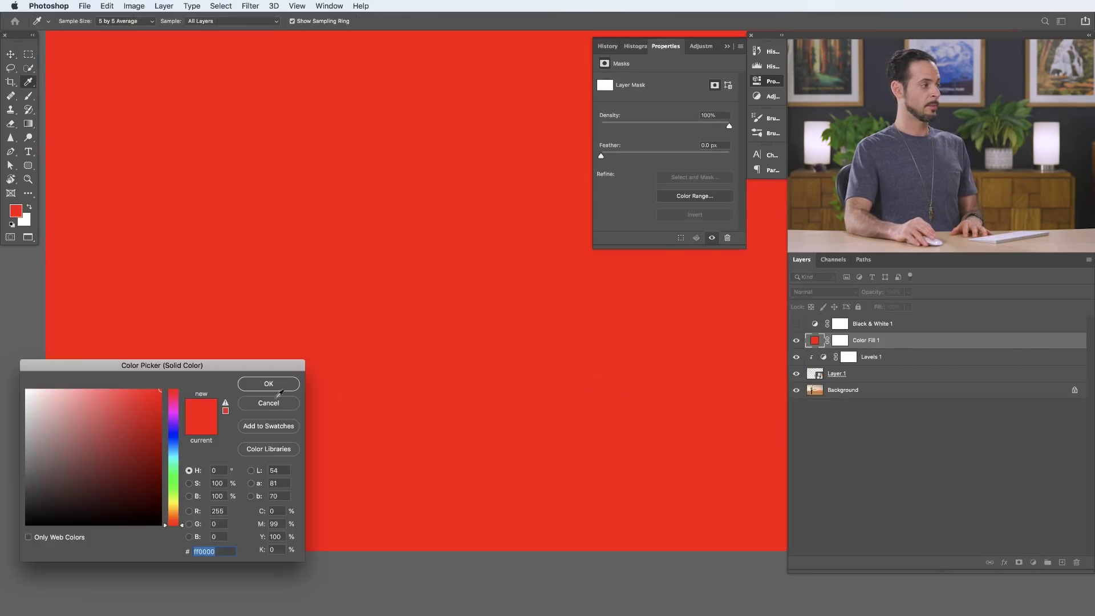
{"action": "left_click", "coordinate": [290, 388]}
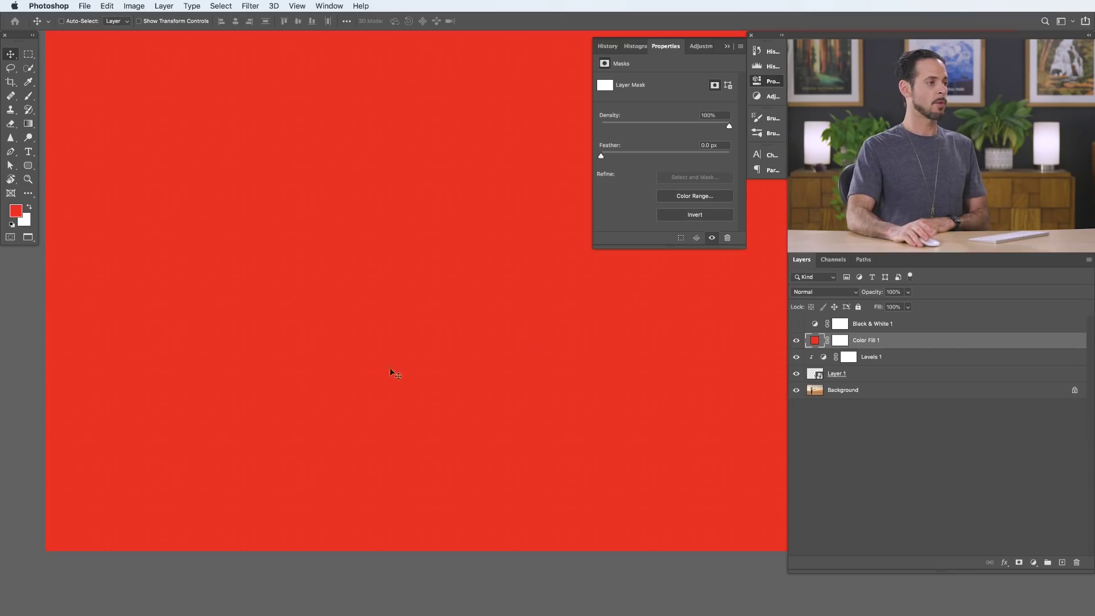
{"action": "left_click", "coordinate": [810, 292]}
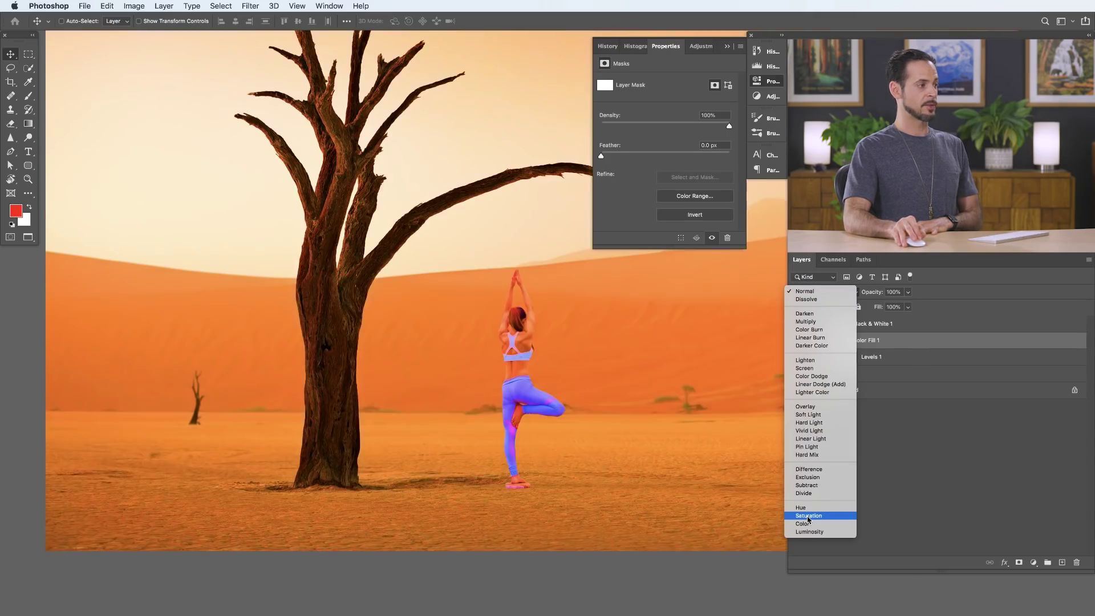
{"action": "left_click", "coordinate": [808, 516]}
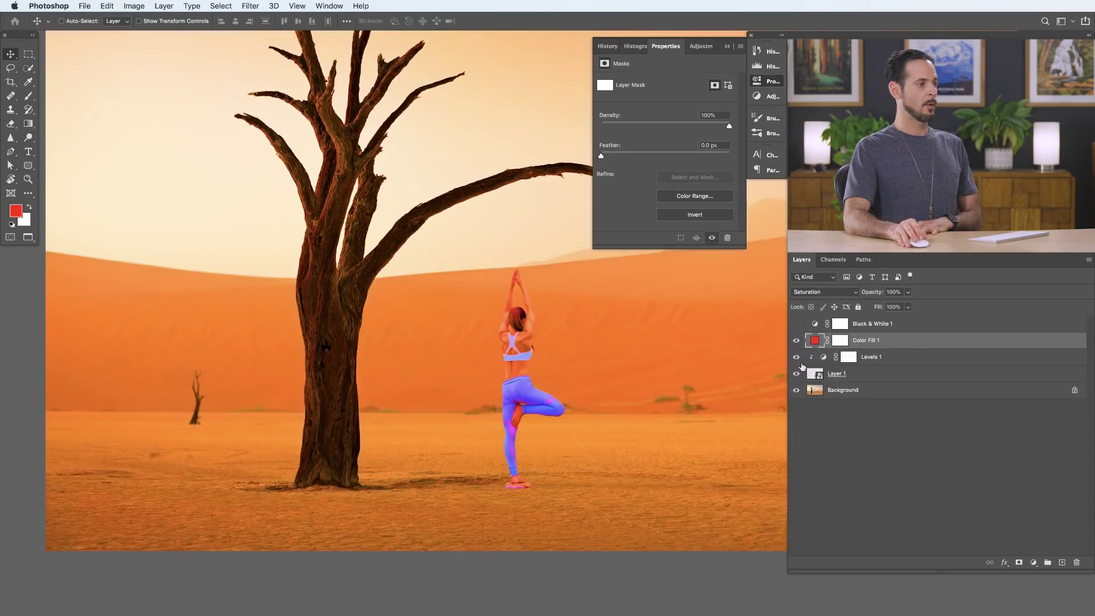
- Toggle Color Fill 1's visibility to compare the woman's colors with the desert's
{"action": "left_click", "coordinate": [796, 342]}
{"action": "left_click", "coordinate": [796, 342]}
{"action": "left_click", "coordinate": [796, 342]}
{"action": "left_click", "coordinate": [796, 342]}
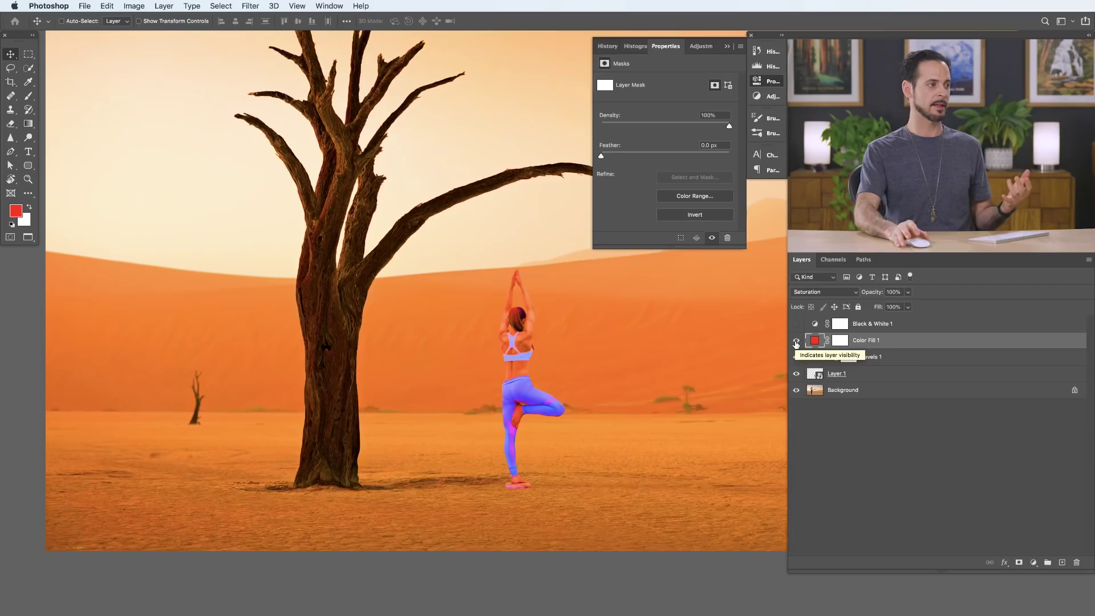
{"action": "left_click", "coordinate": [796, 342]}
{"action": "left_click", "coordinate": [797, 342]}
- Add a Color Balance adjustment clipped to Layer 1, set midtones to Red +19, Green +11 and Yellow -16, and hide Color Fill 1
{"action": "left_click_drag", "start_coordinate": [580, 467], "coordinate": [510, 451]}
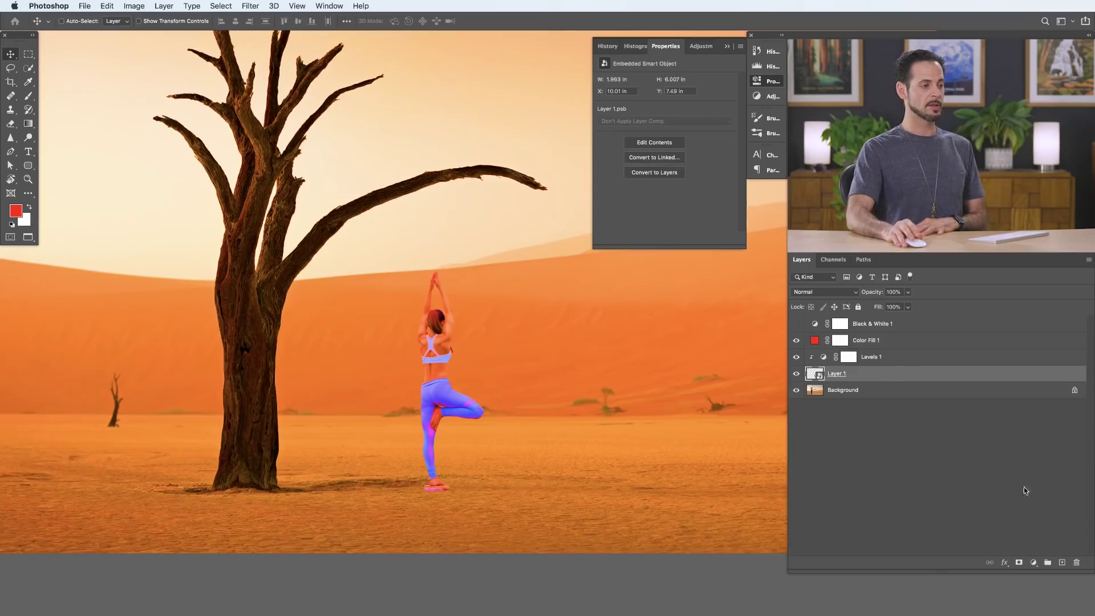
{"action": "left_click", "coordinate": [1032, 562]}
{"action": "scroll", "coordinate": [1036, 593], "scroll_direction": "down", "scroll_amount": 8}
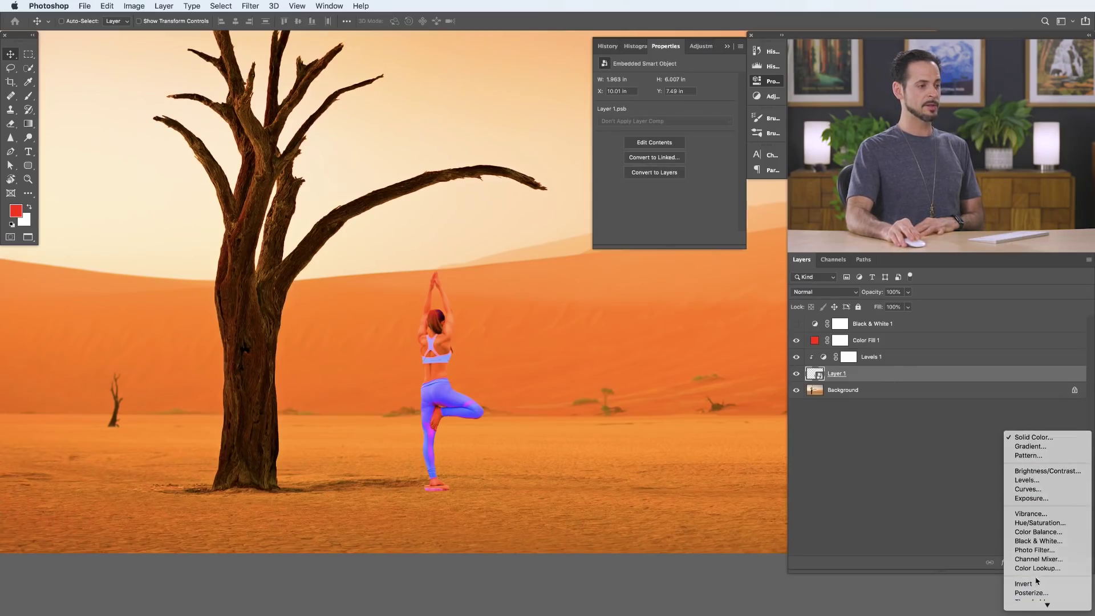
{"action": "left_click", "coordinate": [1039, 532]}
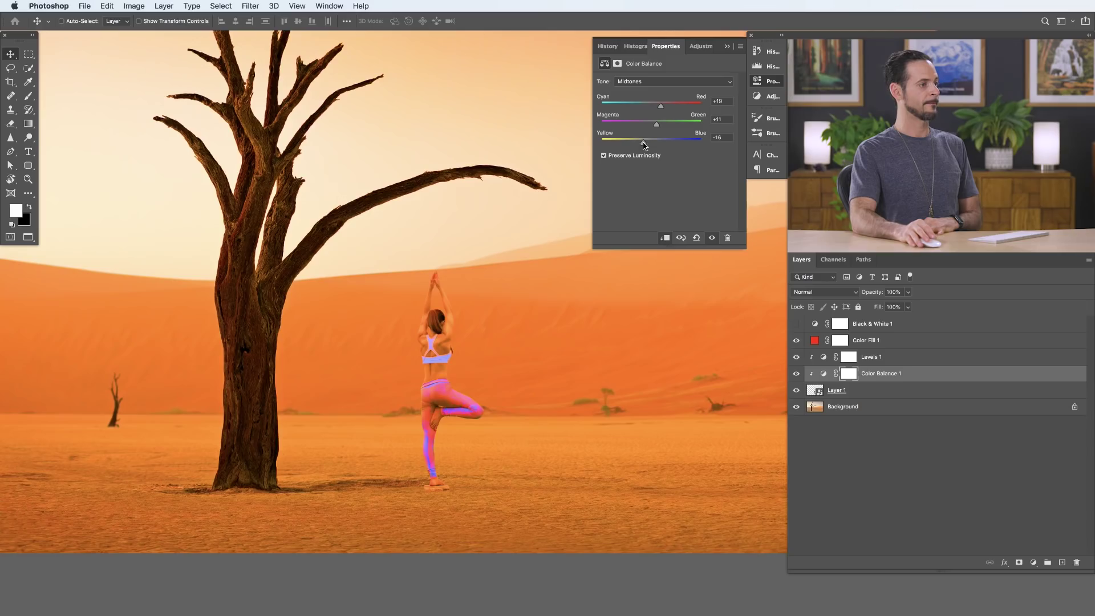
{"action": "left_click", "coordinate": [796, 340]}
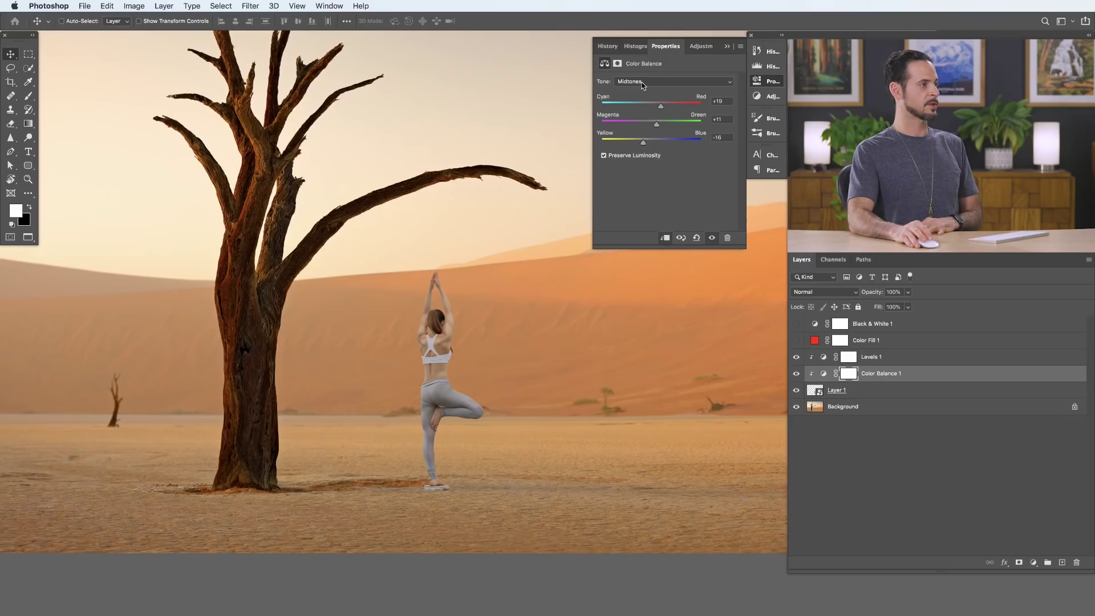
- Shift the Color Balance highlights toward red with Yellow–Blue at -17, and set the shadows to +15, +12 and +1
{"action": "left_click", "coordinate": [642, 83]}
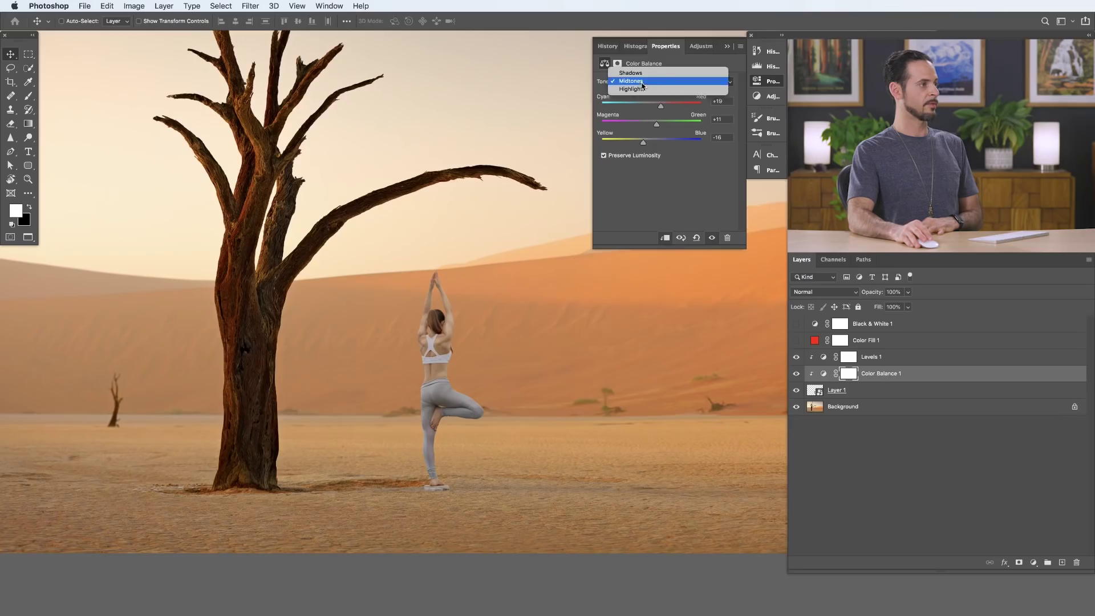
{"action": "left_click", "coordinate": [643, 89]}
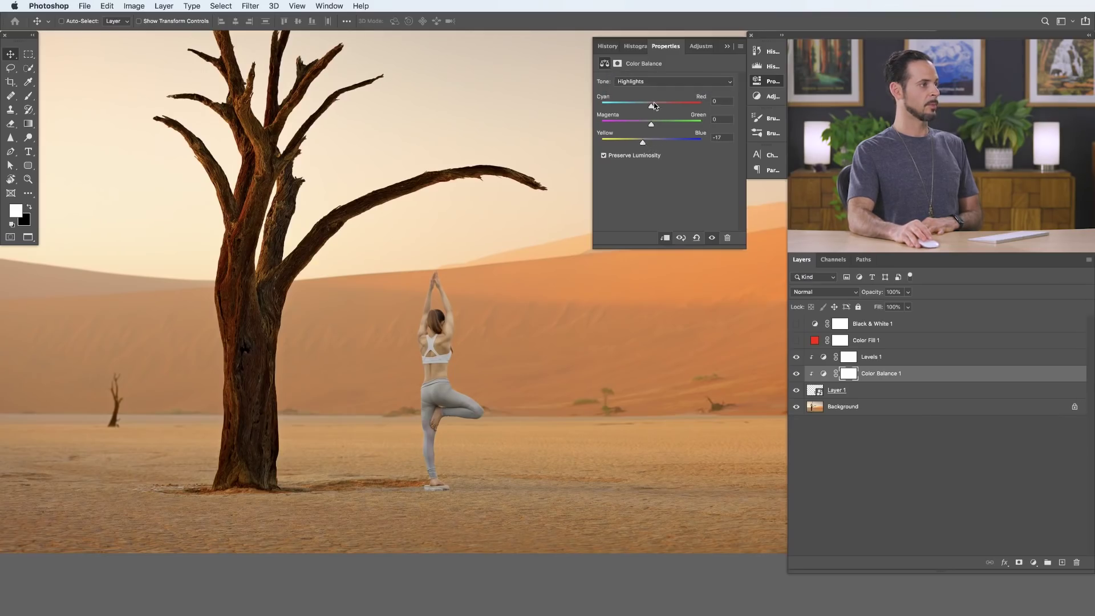
{"action": "left_click_drag", "start_coordinate": [658, 104], "coordinate": [663, 107]}
{"action": "left_click", "coordinate": [655, 89]}
{"action": "left_click", "coordinate": [654, 61]}
{"action": "left_click_drag", "start_coordinate": [655, 142], "coordinate": [651, 146]}
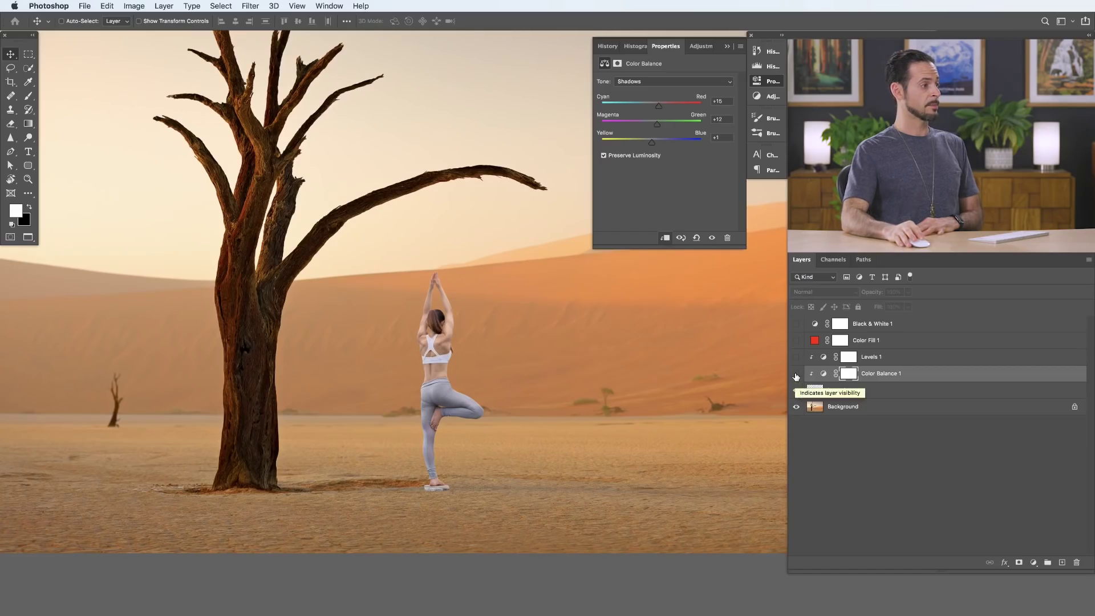
- Toggle the visibility of Color Balance 1 and Levels 1 to compare the woman before and after the adjustments
{"action": "left_click", "coordinate": [796, 375]}
{"action": "left_click", "coordinate": [796, 375]}
{"action": "left_click", "coordinate": [796, 374]}
{"action": "left_click", "coordinate": [796, 374]}
{"action": "left_click", "coordinate": [796, 374]}
{"action": "left_click", "coordinate": [796, 358]}
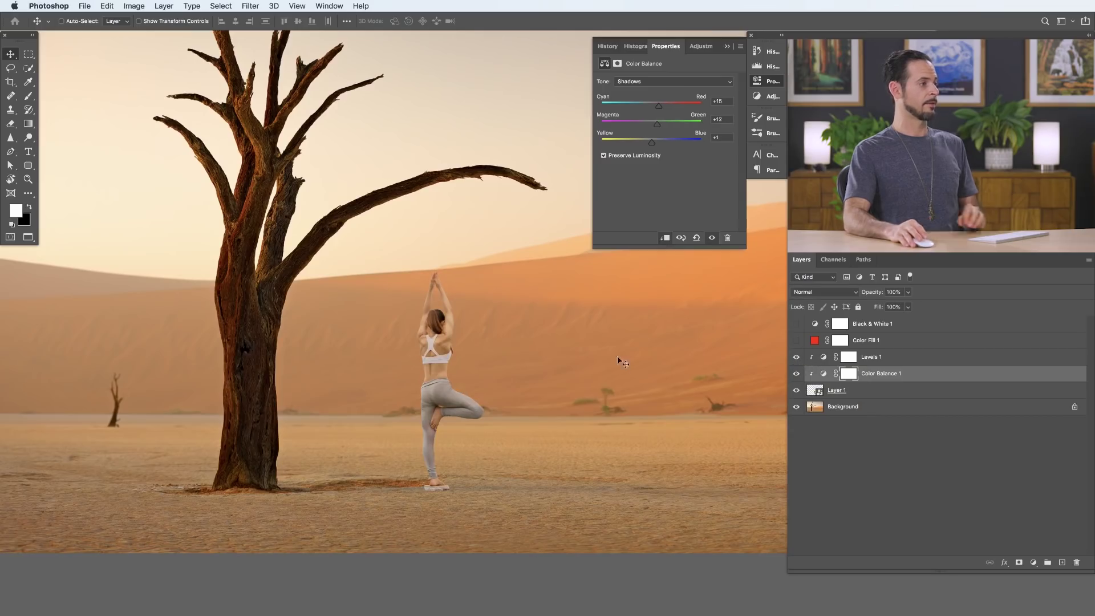
- Reopen Levels 1 and darken the woman by lowering the output white level to 191
{"action": "left_click", "coordinate": [772, 81]}
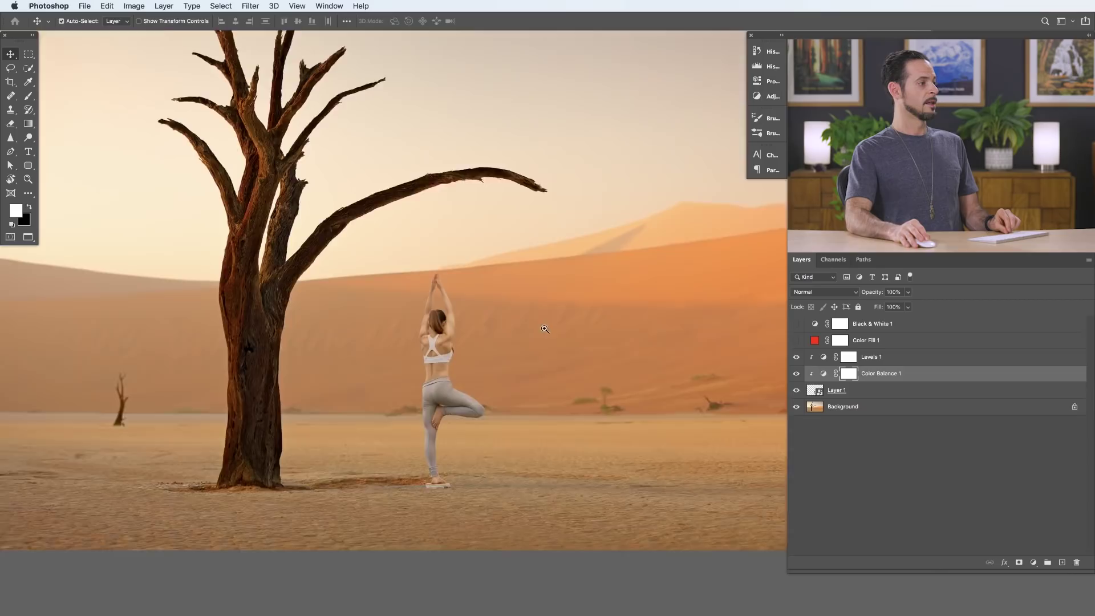
{"action": "scroll", "coordinate": [544, 388], "scroll_direction": "down", "scroll_amount": 3}
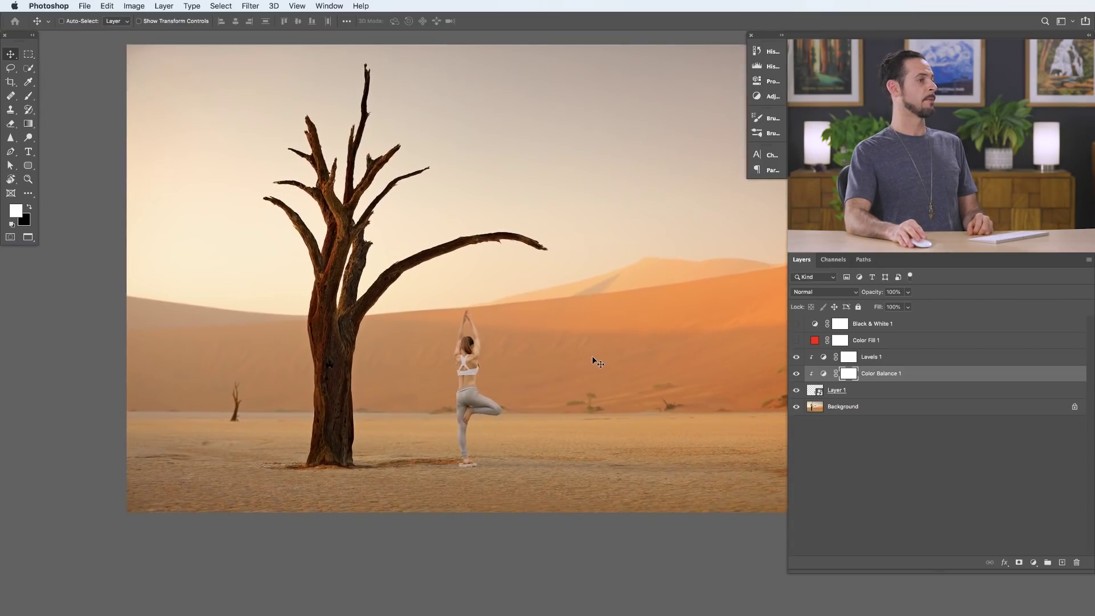
{"action": "double_click", "coordinate": [824, 358]}
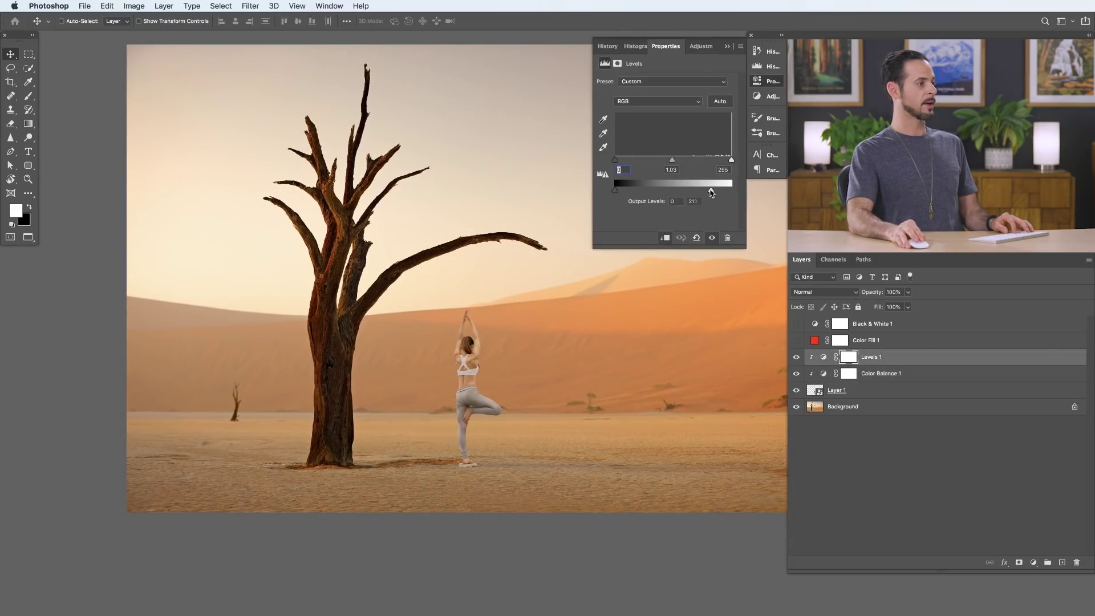
{"action": "left_click_drag", "start_coordinate": [707, 190], "coordinate": [703, 195]}
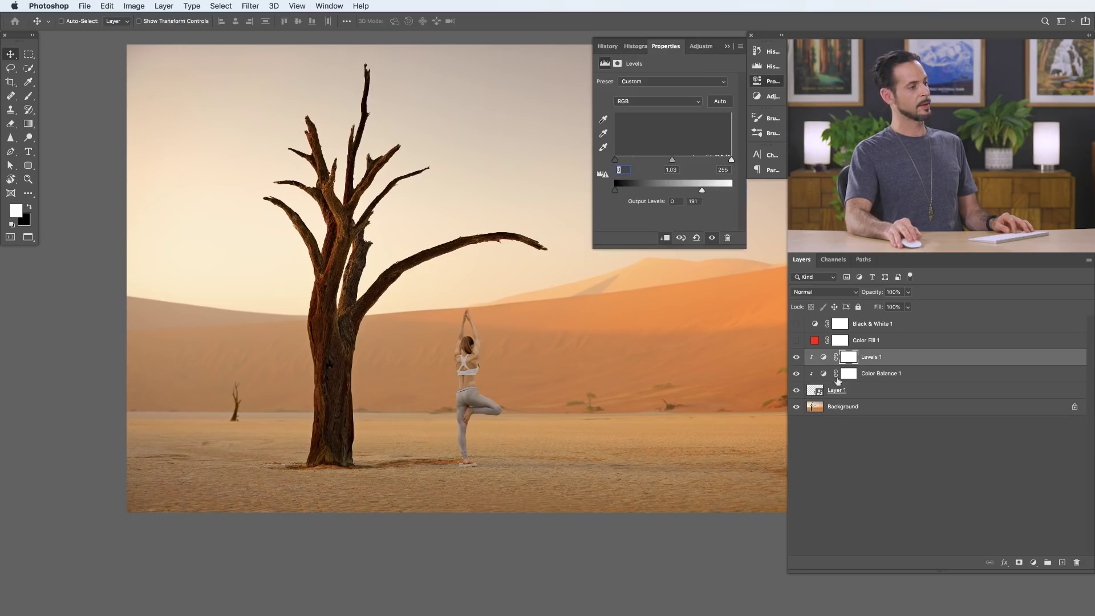
- Scale the woman on Layer 1 down to about 1.79 by 5.74 inches and nudge her slightly into place
{"action": "left_click", "coordinate": [858, 393]}
{"action": "key", "text": "super+t"}
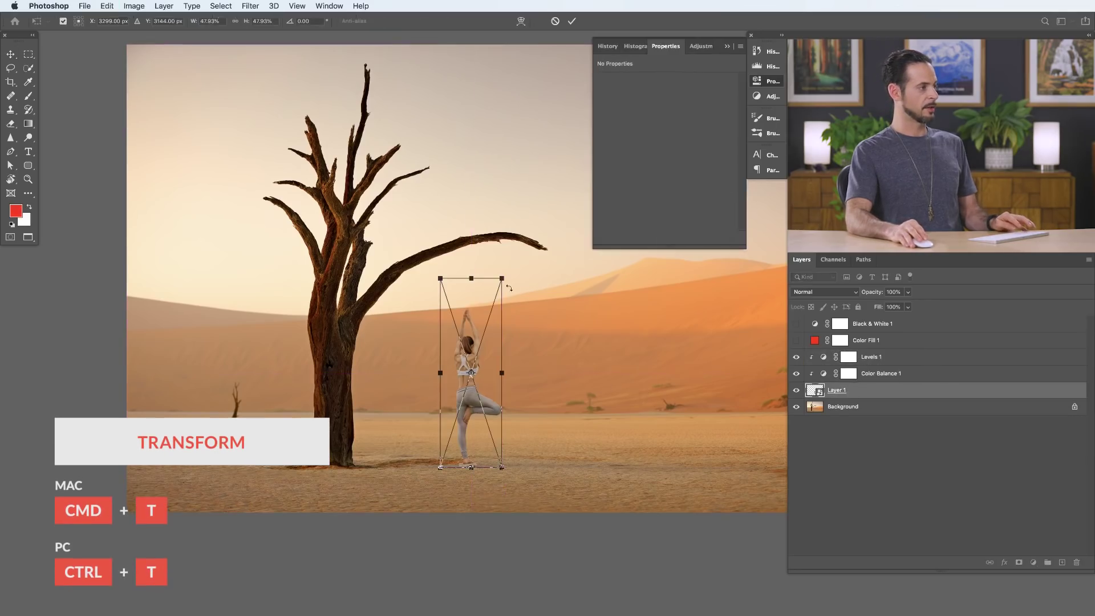
{"action": "left_click_drag", "start_coordinate": [502, 278], "coordinate": [496, 286]}
{"action": "key", "text": "Return"}
{"action": "left_click_drag", "start_coordinate": [484, 354], "coordinate": [487, 354]}
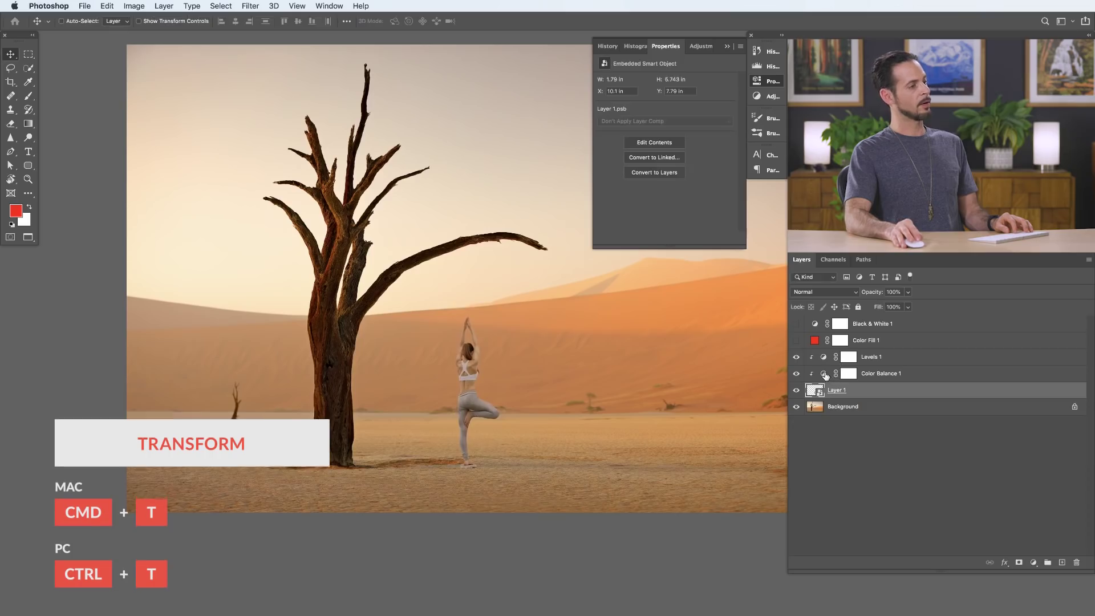
- In Levels 1, lower the output white level to 225 for the Blue channel and 244 for the Green channel
{"action": "left_click", "coordinate": [831, 377]}
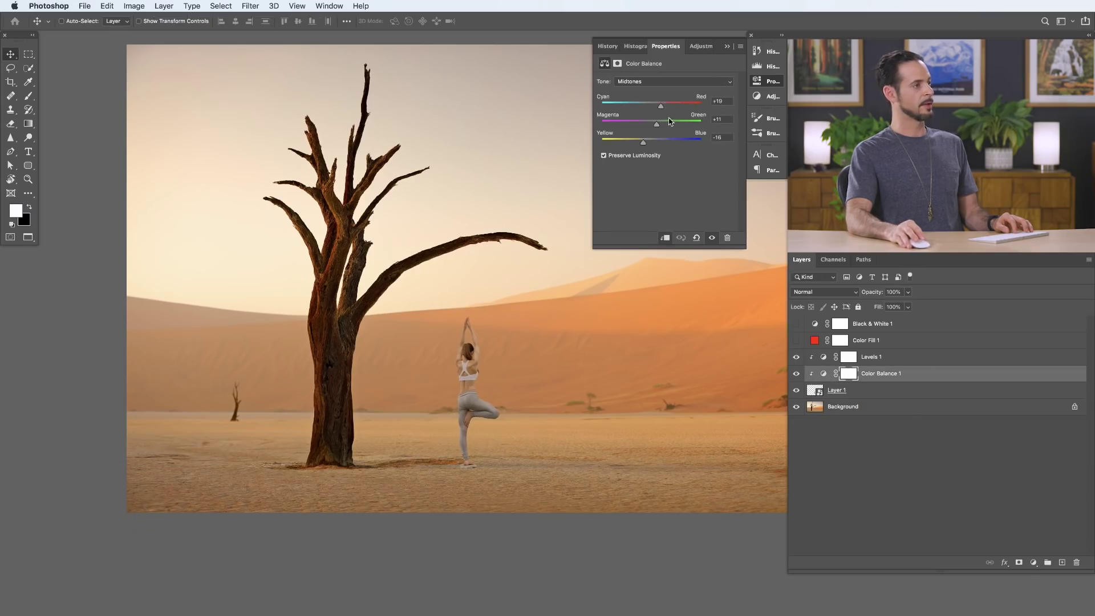
{"action": "left_click", "coordinate": [823, 357]}
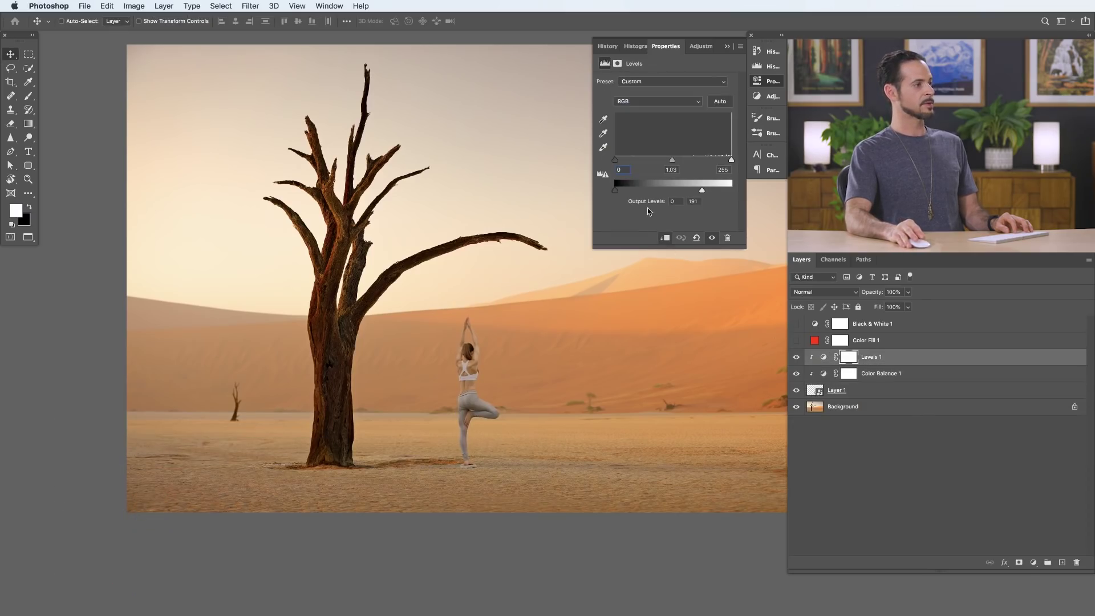
{"action": "left_click", "coordinate": [656, 102]}
{"action": "left_click", "coordinate": [656, 131]}
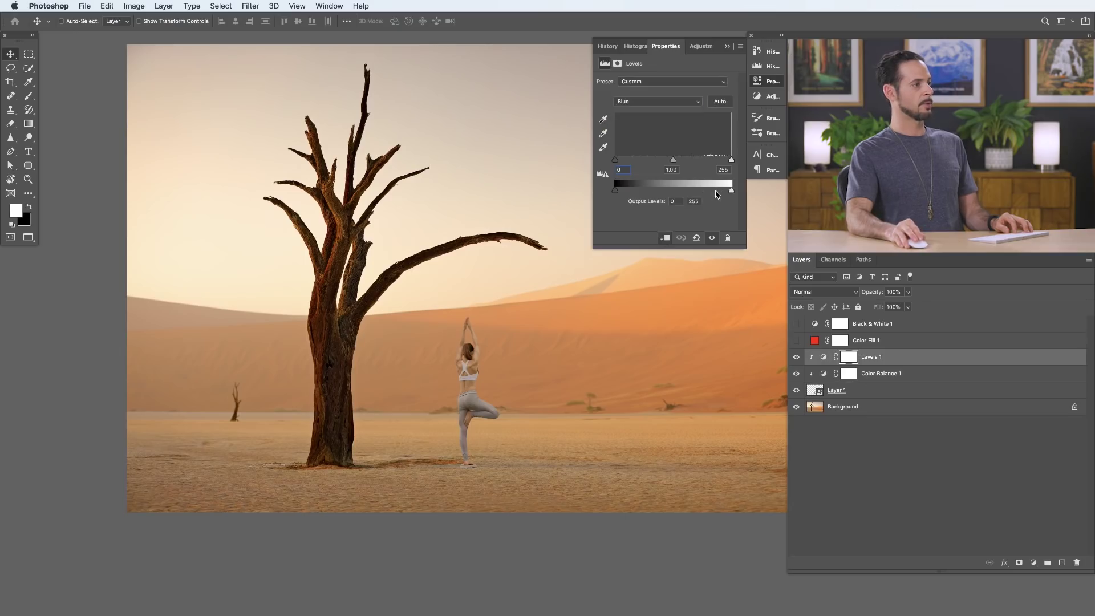
{"action": "left_click_drag", "start_coordinate": [718, 194], "coordinate": [734, 192]}
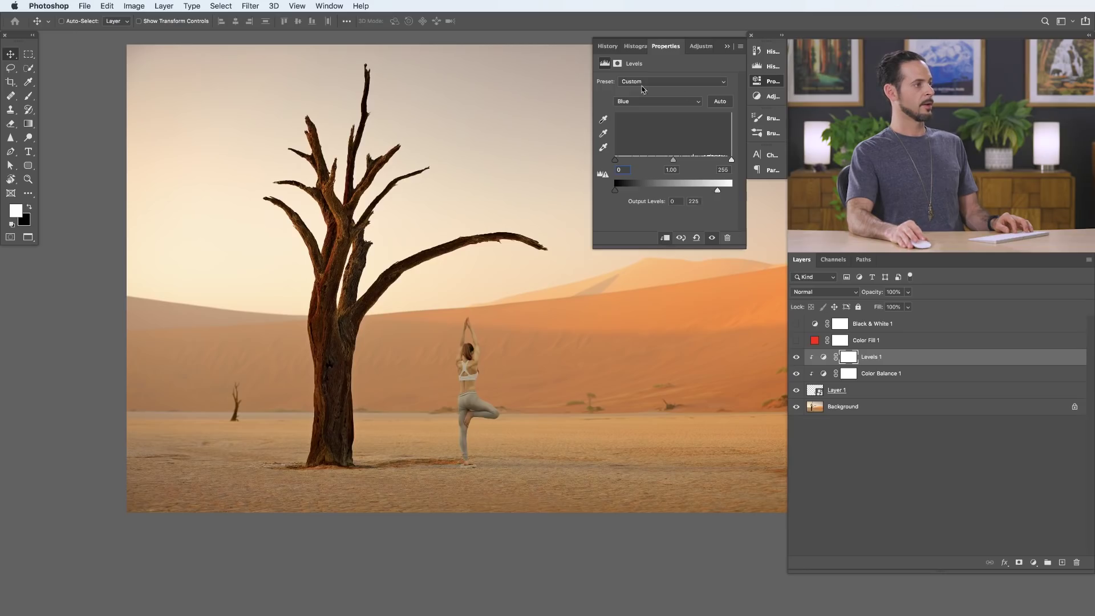
{"action": "left_click", "coordinate": [641, 101]}
{"action": "left_click", "coordinate": [642, 93]}
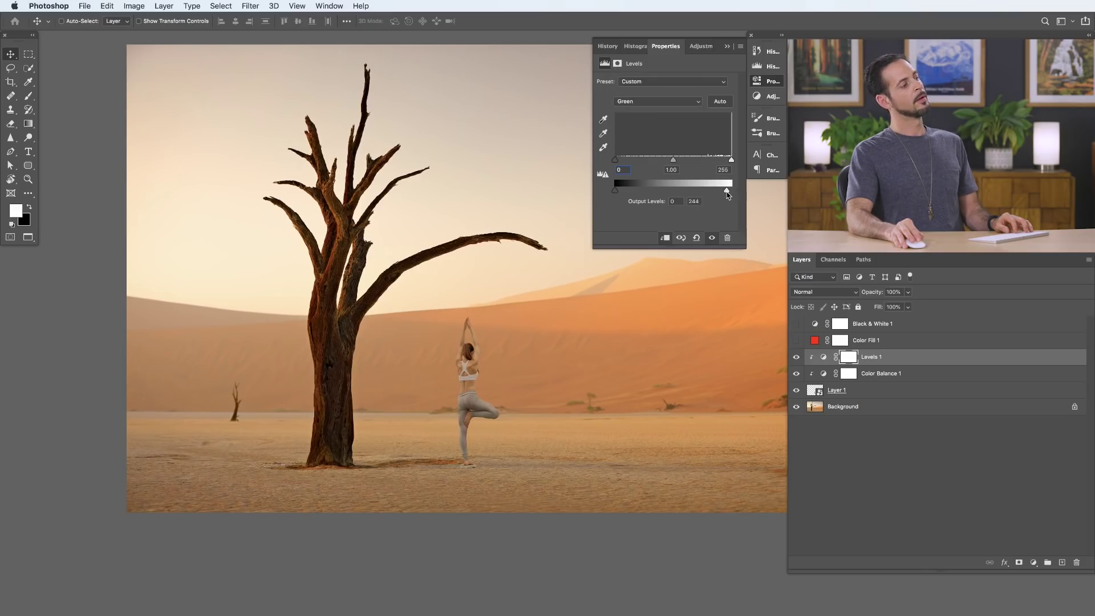
- Toggle the Levels 1 and Color Balance 1 adjustments off and on to compare the woman with and without them
{"action": "left_click", "coordinate": [797, 373]}
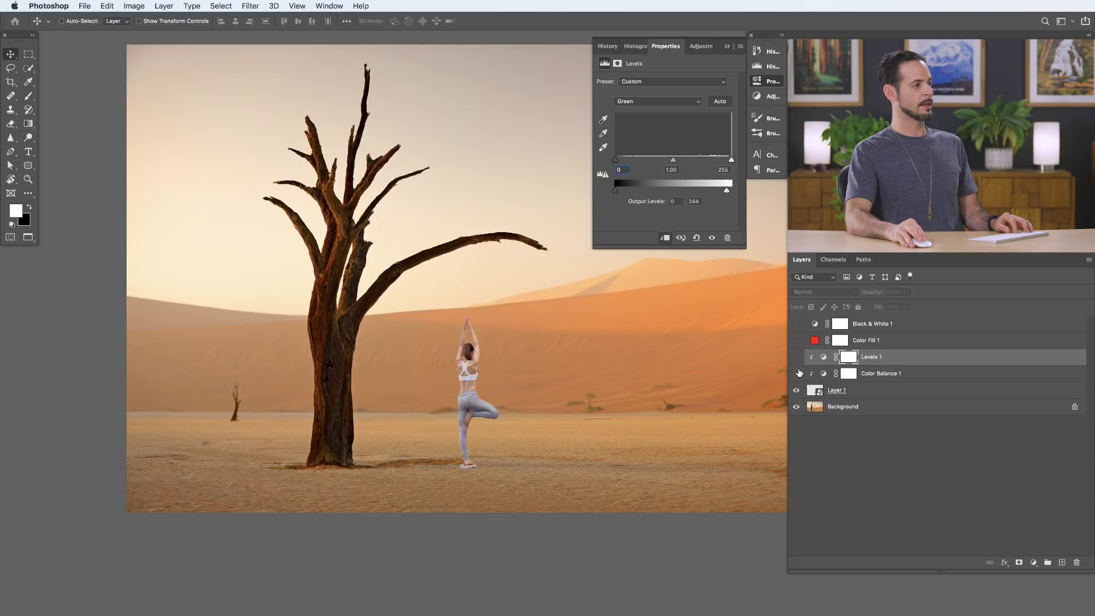
{"action": "left_click", "coordinate": [796, 359]}
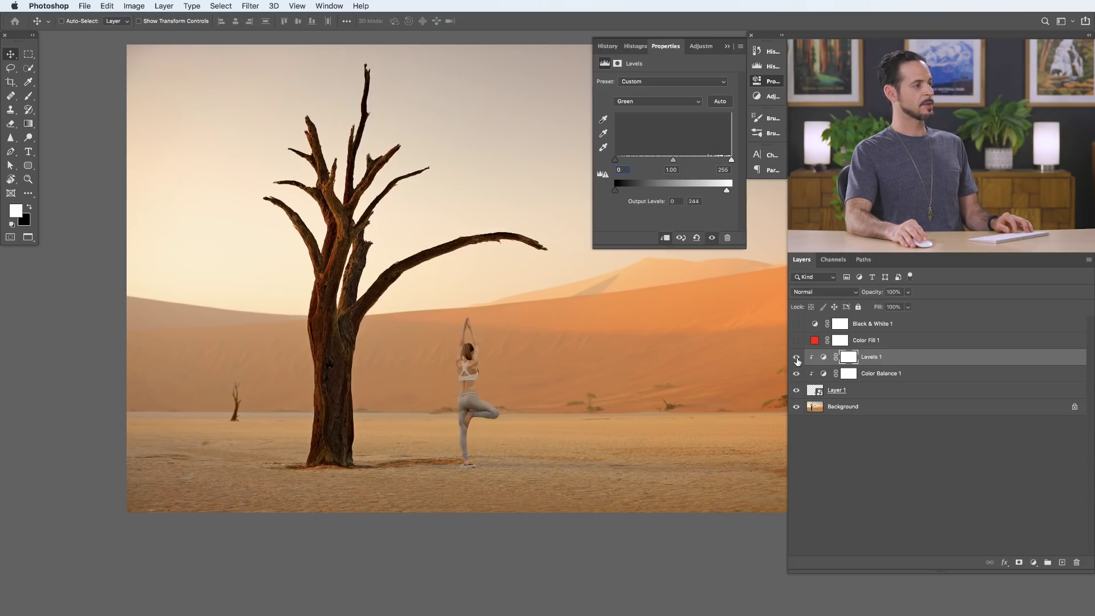
{"action": "left_click", "coordinate": [797, 358]}
{"action": "left_click", "coordinate": [796, 359]}
- Add a mask to Layer 1 and paint away the stone slab under the woman's foot with a black brush at 20% flow
{"action": "left_click", "coordinate": [814, 391]}
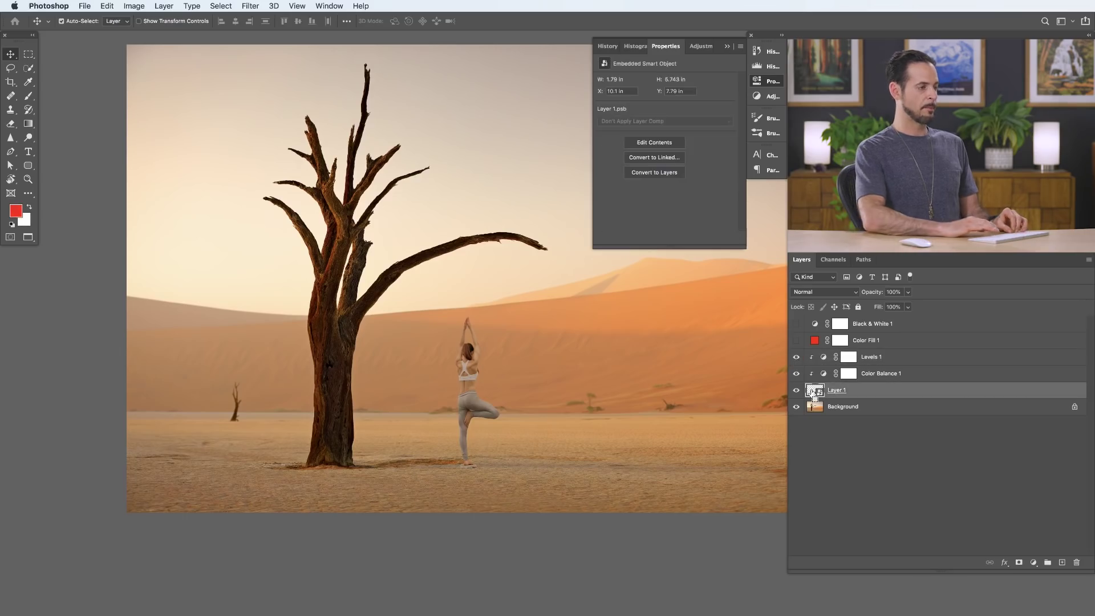
{"action": "mouse_move", "coordinate": [478, 458]}
{"action": "left_mouse_down"}
{"action": "mouse_move", "coordinate": [363, 492]}
{"action": "mouse_move", "coordinate": [236, 502]}
{"action": "left_mouse_up"}
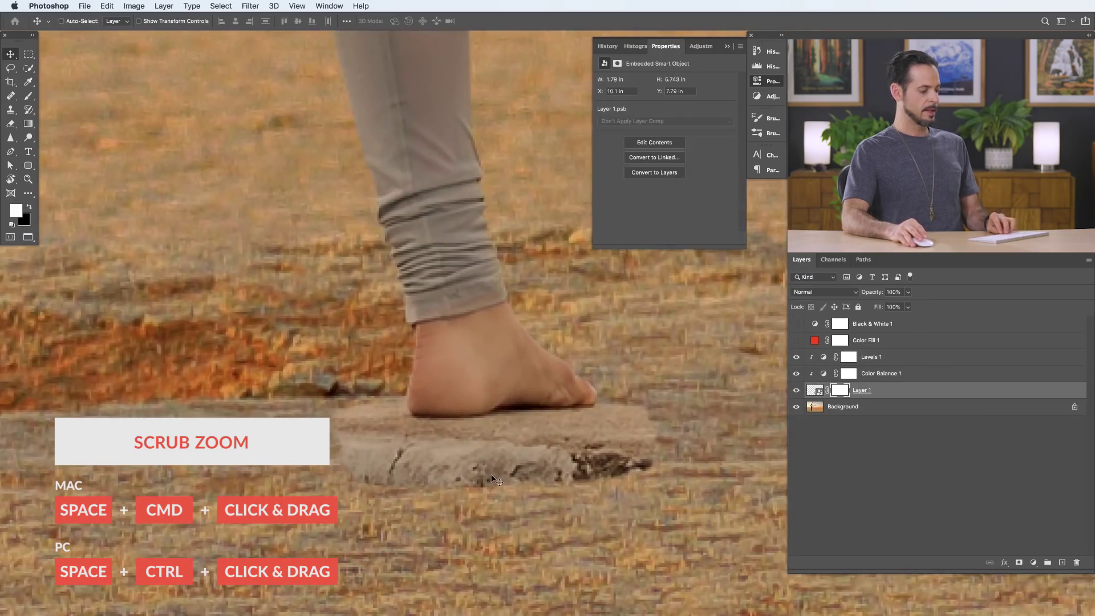
{"action": "key", "text": "b"}
{"action": "left_click_drag", "start_coordinate": [599, 471], "coordinate": [590, 475]}
{"action": "key", "text": "x"}
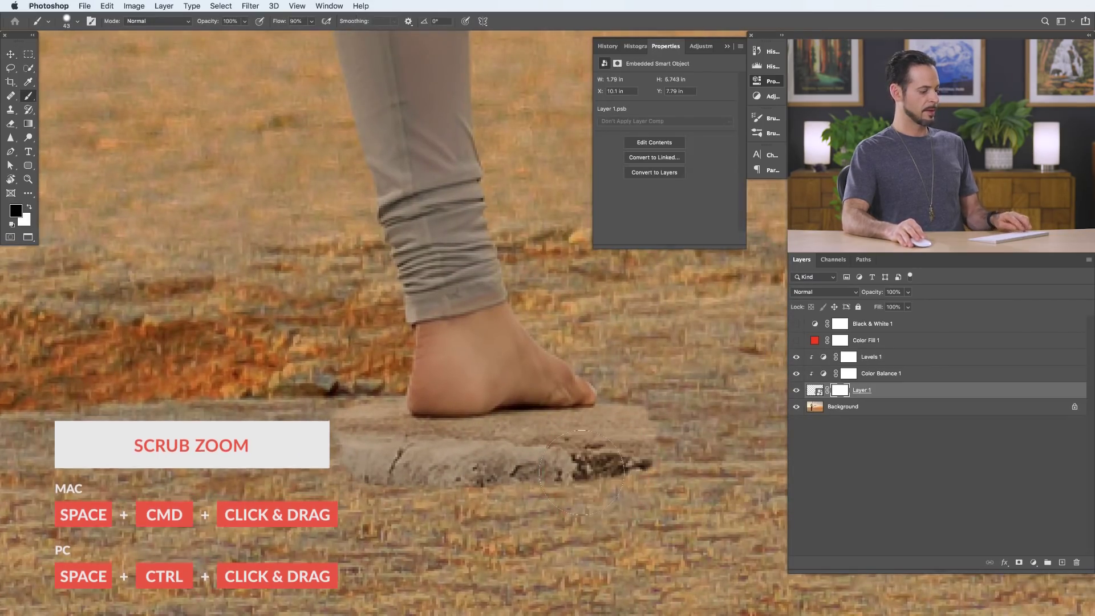
{"action": "key", "text": "shift+2"}
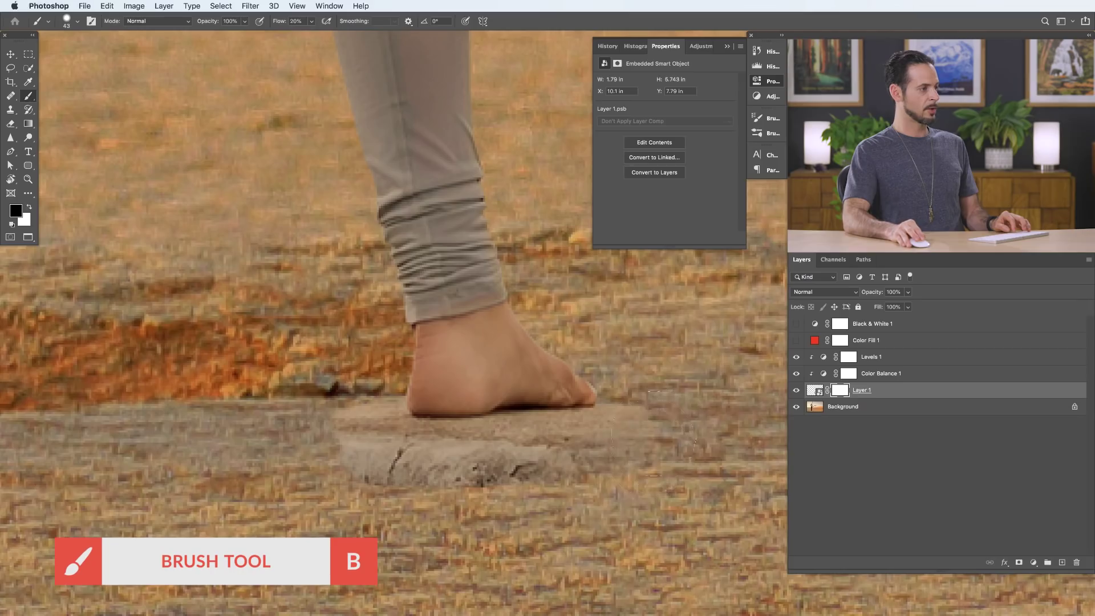
{"action": "mouse_move", "coordinate": [567, 465]}
{"action": "left_mouse_down"}
{"action": "mouse_move", "coordinate": [362, 471]}
{"action": "mouse_move", "coordinate": [334, 465]}
{"action": "mouse_move", "coordinate": [332, 406]}
{"action": "left_mouse_up"}
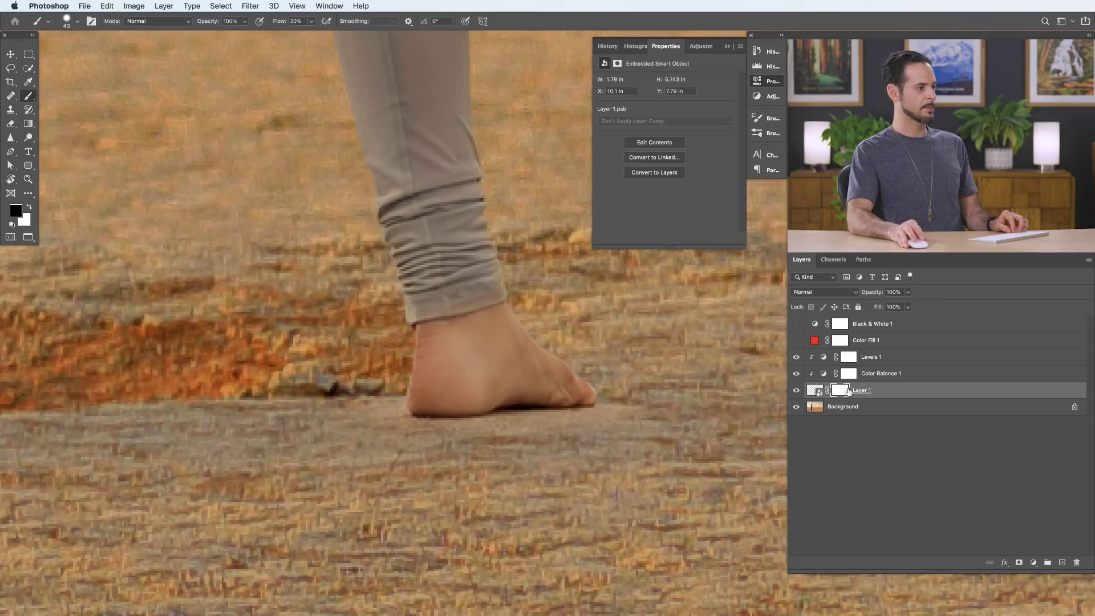
- Create a new layer above Levels 1 and clone ground texture beneath the foot with the Clone Stamp at 30% flow, sampling Current & Below
{"action": "left_click", "coordinate": [895, 363]}
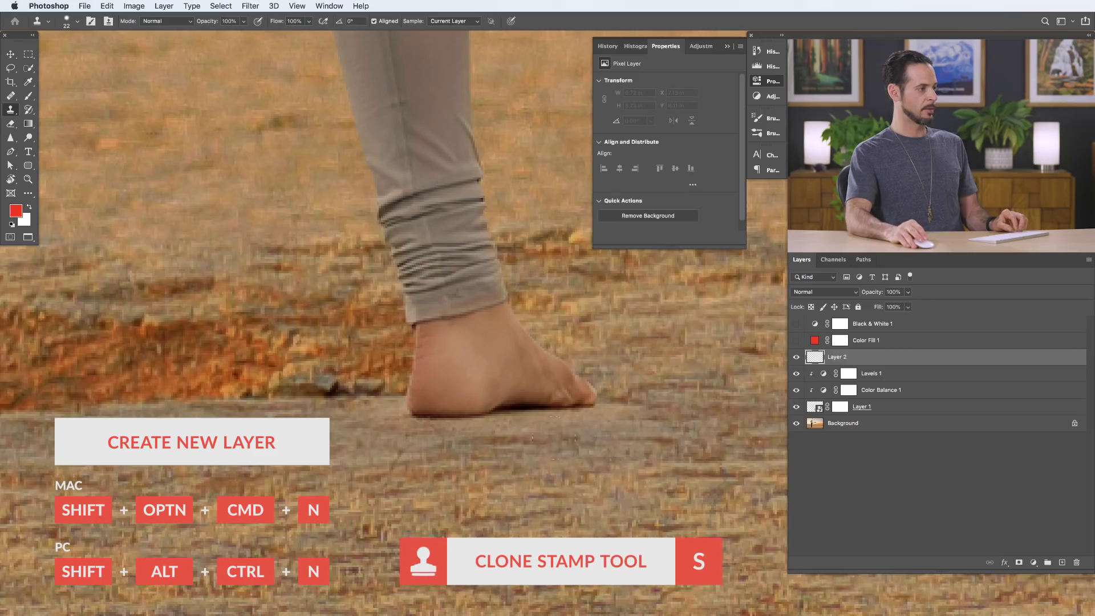
{"action": "key", "text": "shift+3"}
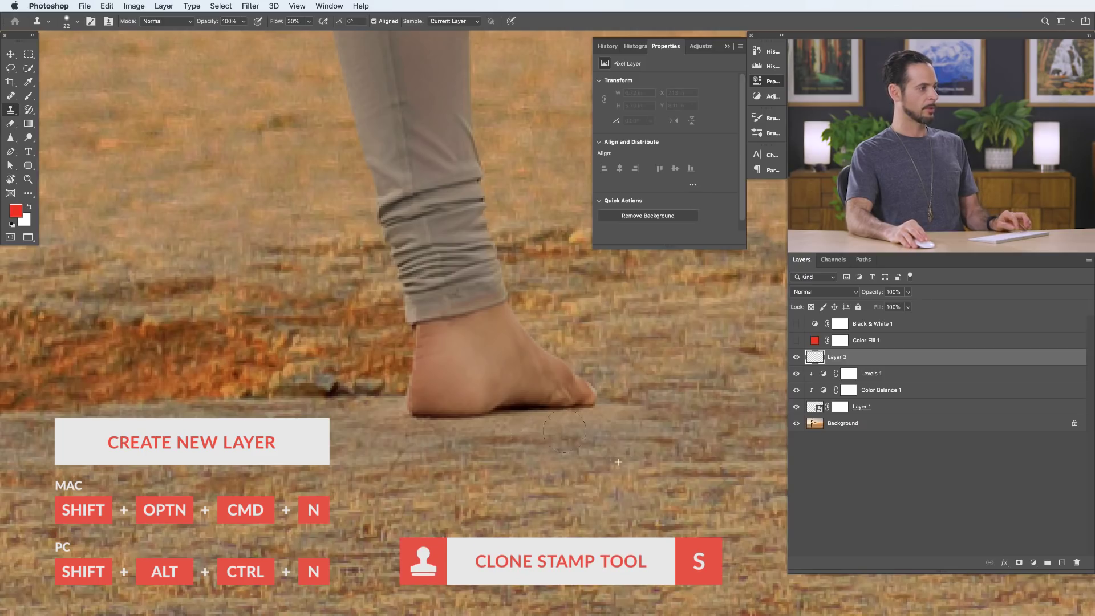
{"action": "left_click", "coordinate": [452, 21]}
{"action": "left_click", "coordinate": [449, 29]}
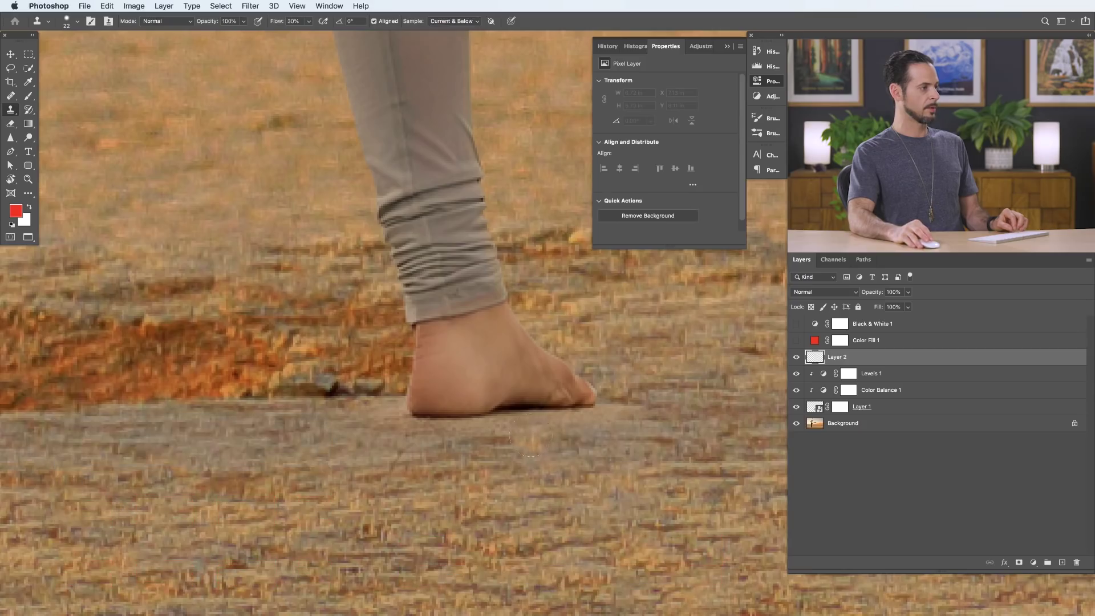
{"action": "left_click_drag", "start_coordinate": [572, 445], "coordinate": [484, 439]}
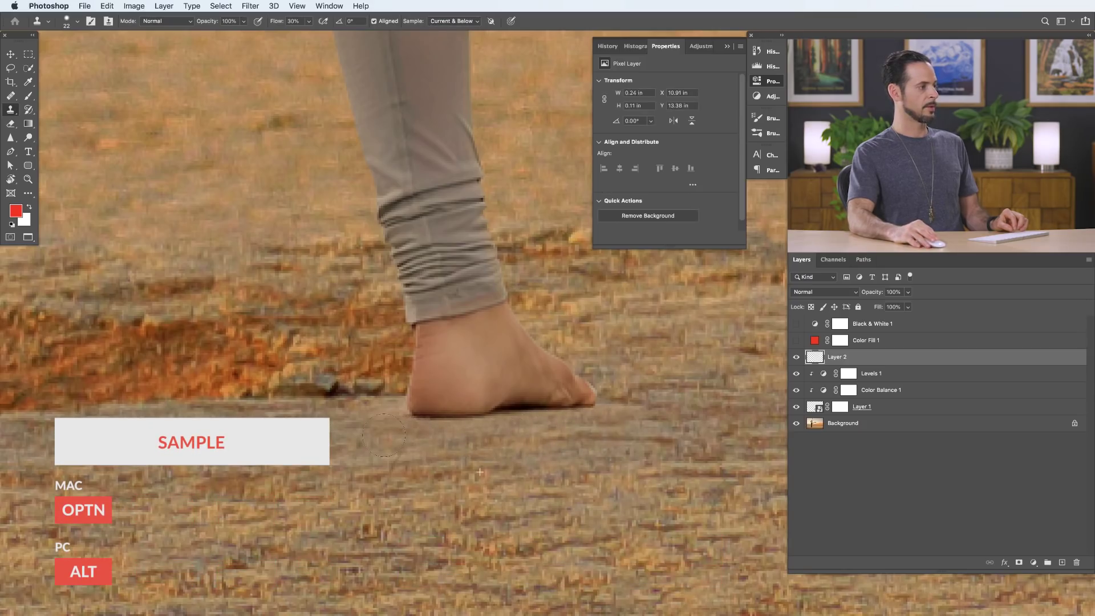
{"action": "mouse_move", "coordinate": [368, 451]}
{"action": "left_mouse_down"}
{"action": "mouse_move", "coordinate": [358, 425]}
{"action": "mouse_move", "coordinate": [356, 439]}
{"action": "left_mouse_up"}
{"action": "left_click", "coordinate": [299, 429], "text": "alt"}
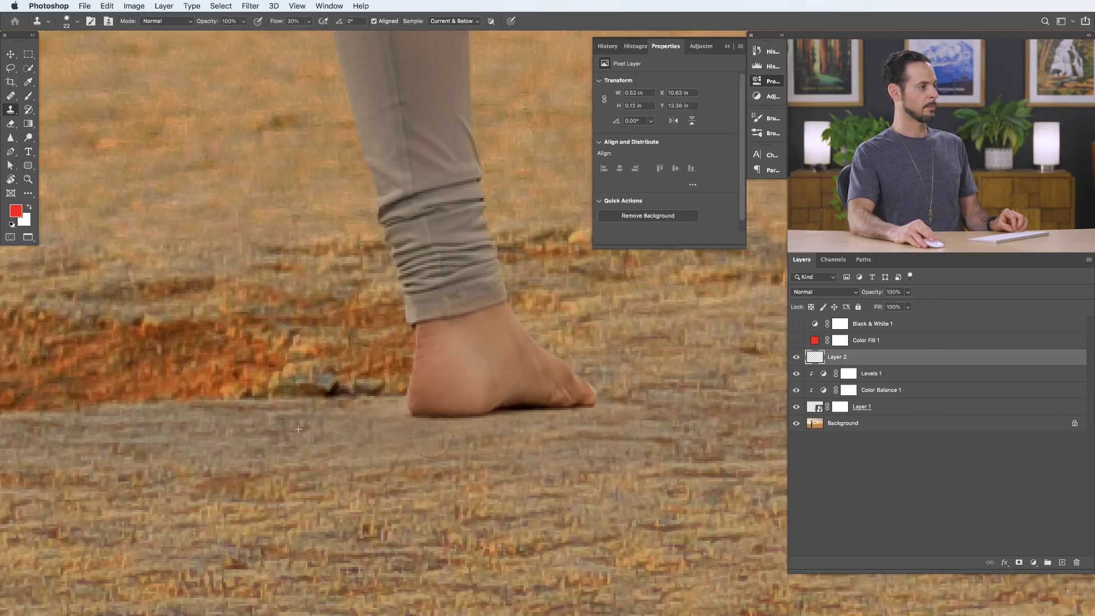
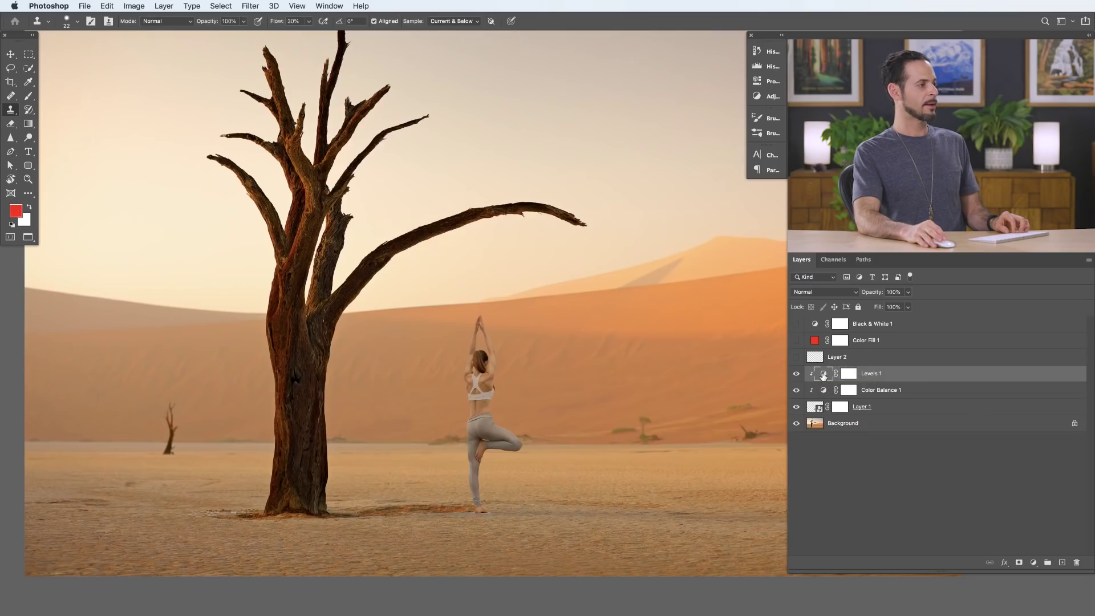
- Reopen Levels 1 and brighten the woman slightly by raising the RGB output white level
{"action": "double_click", "coordinate": [823, 374]}
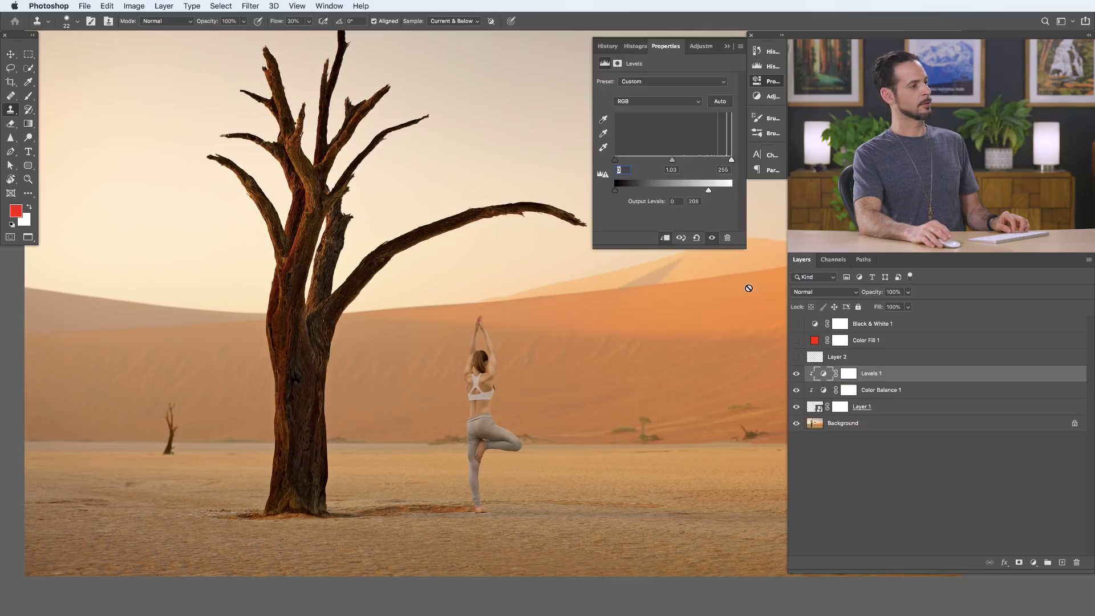
{"action": "key", "text": "super+minus"}
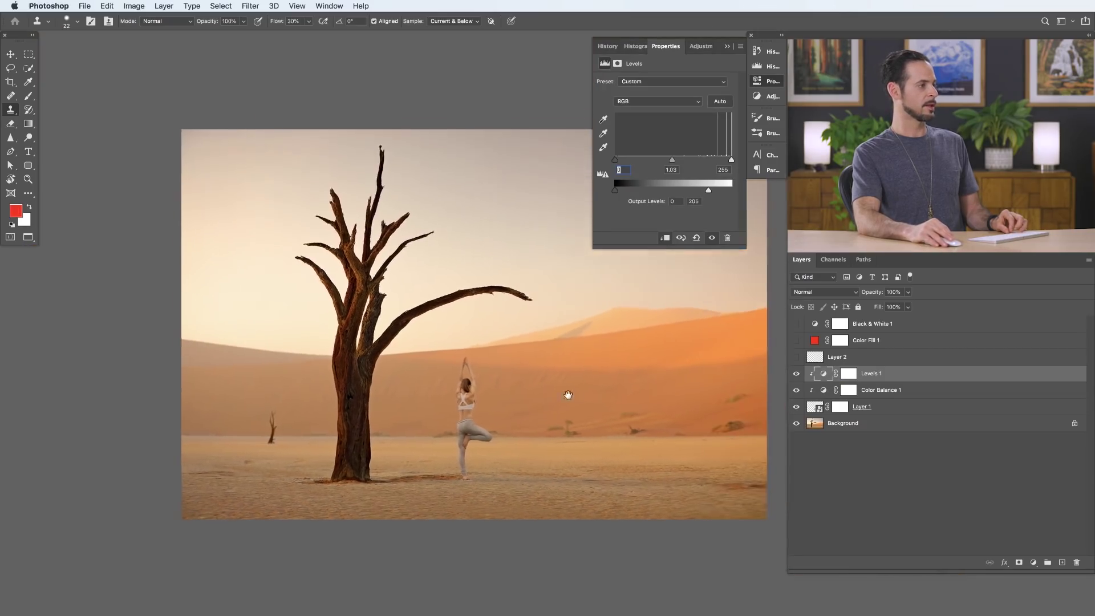